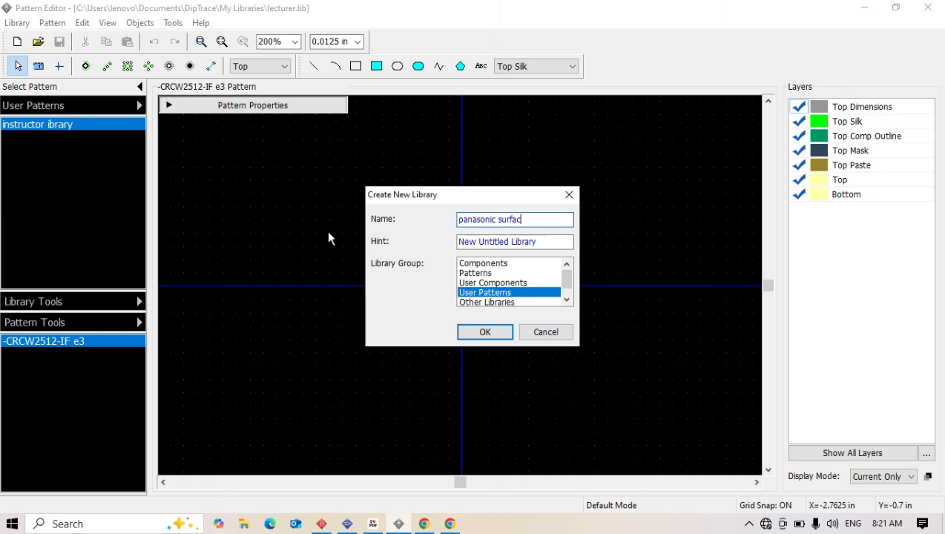
Create a new library named "panasonic surface mount" with the hint "panasonic" in the User Patterns group.
type("e mount")
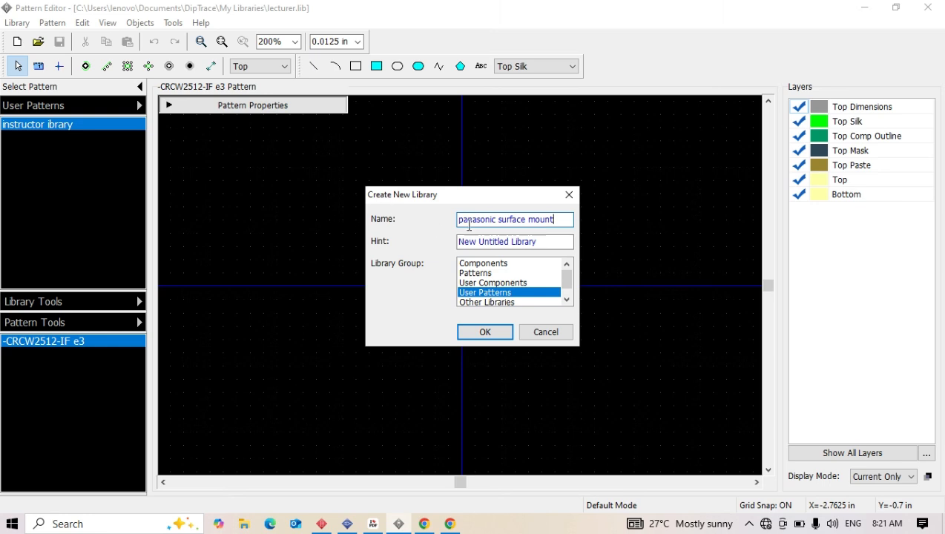
left_click(529, 246)
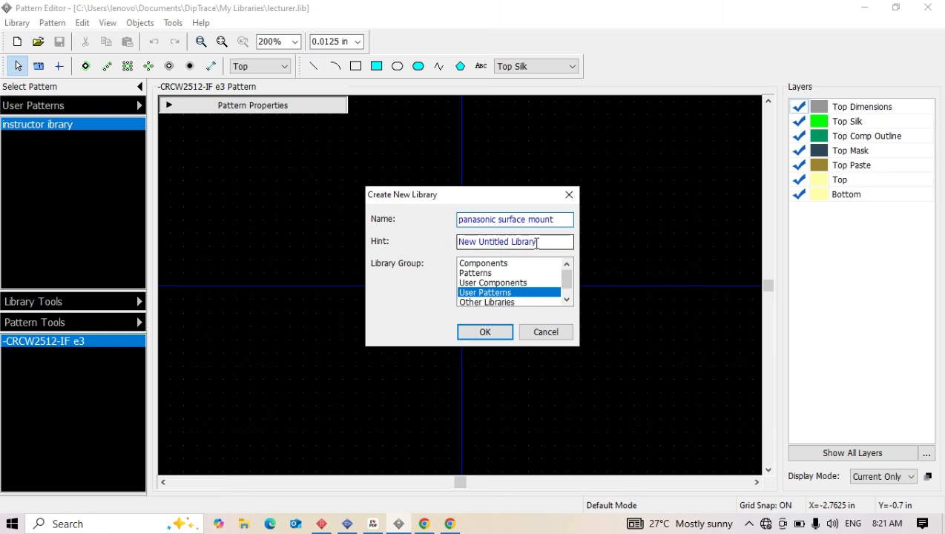
key("BackSpace")
key("BackSpace")
key("BackSpace")
key("BackSpace")
key("BackSpace")
key("BackSpace")
key("BackSpace")
key("BackSpace")
key("BackSpace")
key("BackSpace")
key("BackSpace")
key("BackSpace")
key("BackSpace")
key("BackSpace")
key("BackSpace")
key("BackSpace")
key("BackSpace")
key("BackSpace")
key("BackSpace")
key("BackSpace")
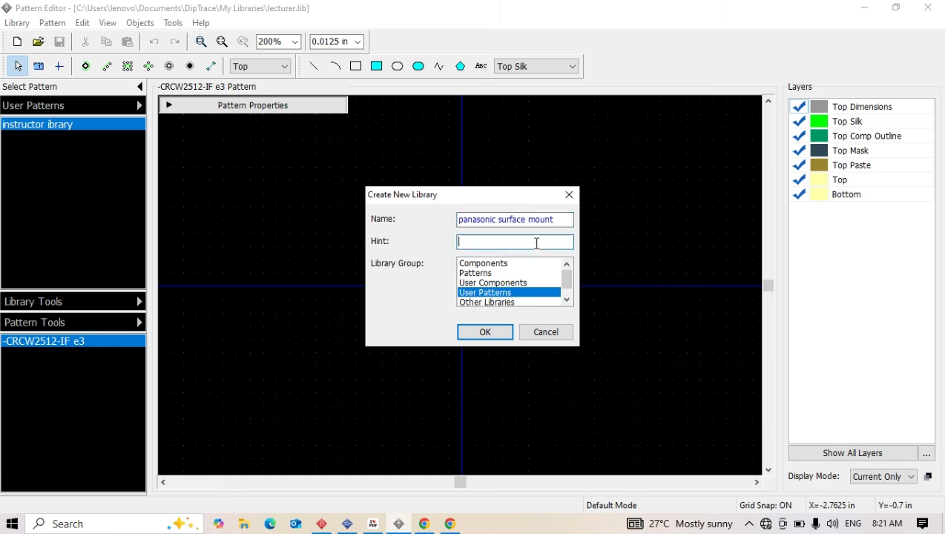
type("panasonic")
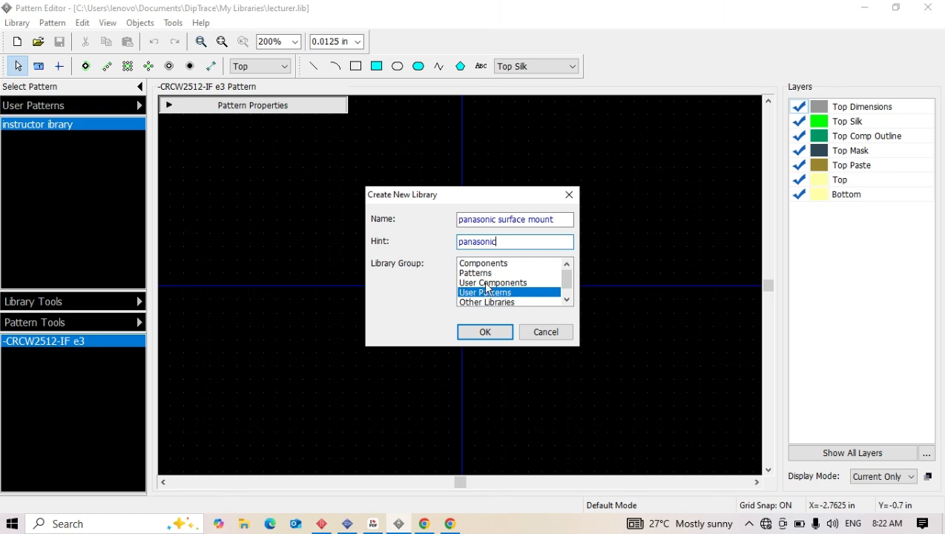
left_click(497, 332)
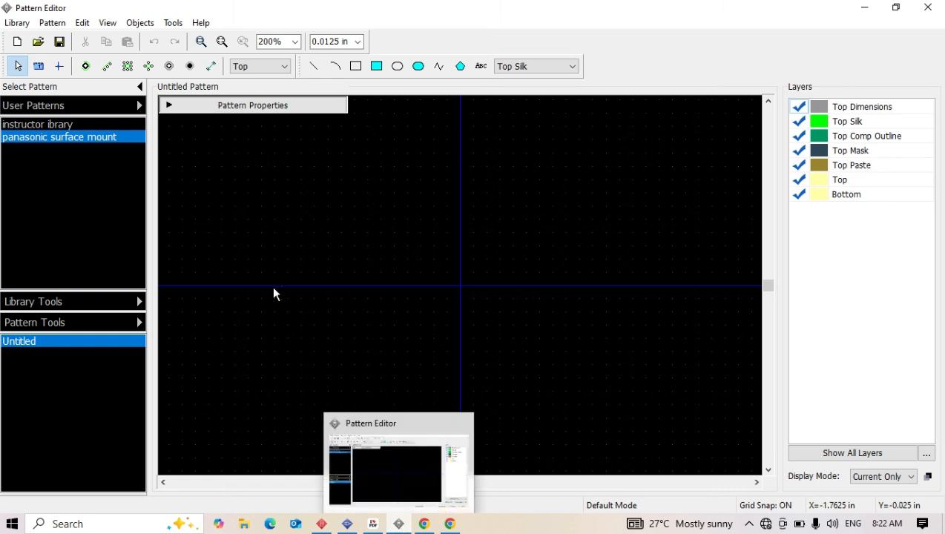
Expand the pattern's properties, then switch to iLovePDF and copy the product name ERJL1W from the recommended land pattern table.
left_click(169, 105)
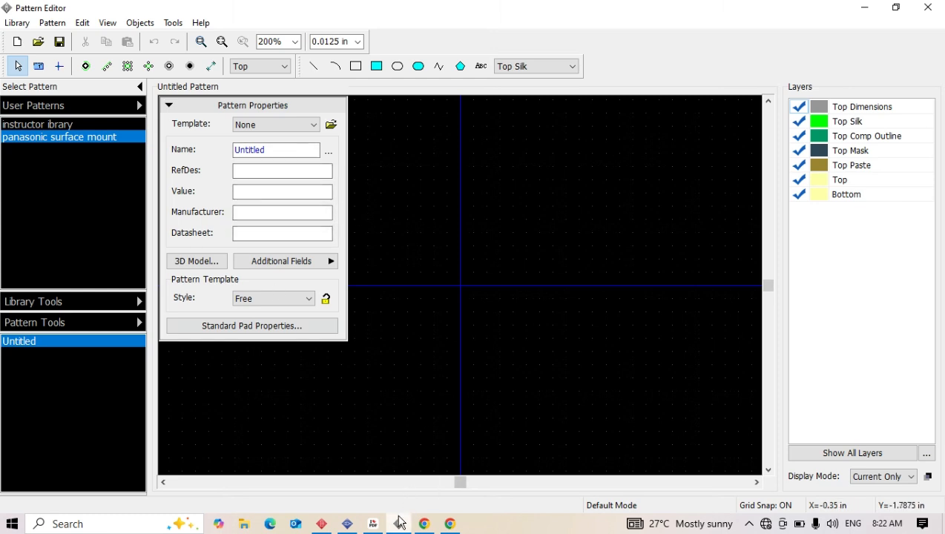
left_click(375, 527)
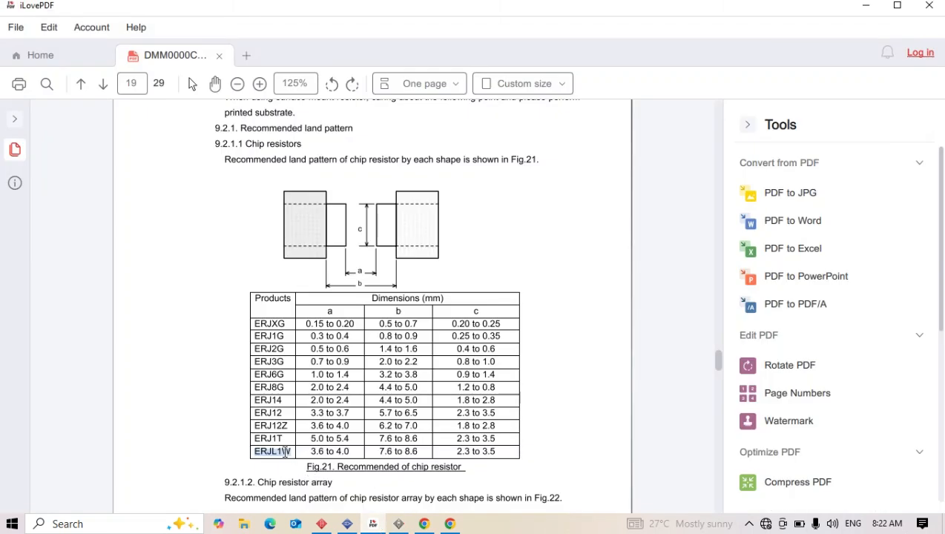
right_click(285, 454)
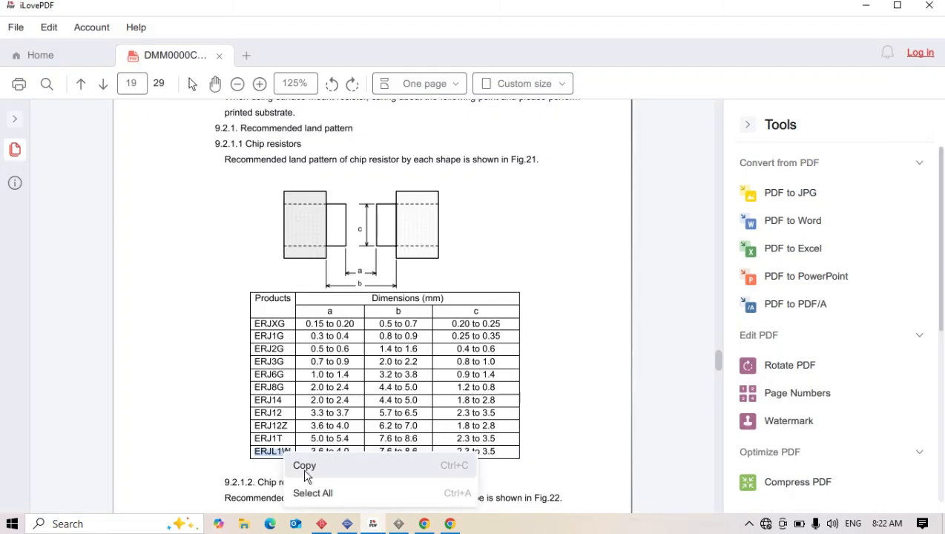
left_click(305, 466)
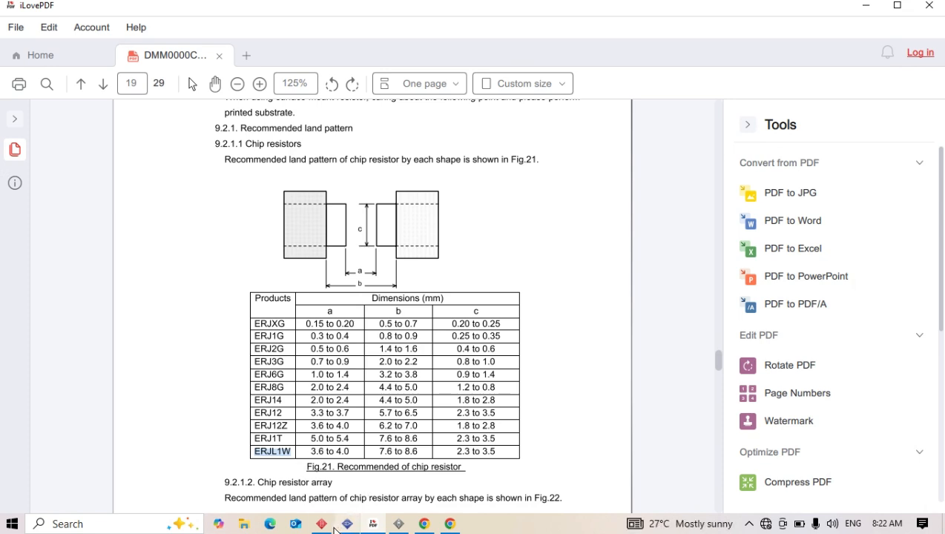
Switch back to Pattern Editor and name the untitled pattern ERJL1W.
mouse_move(349, 530)
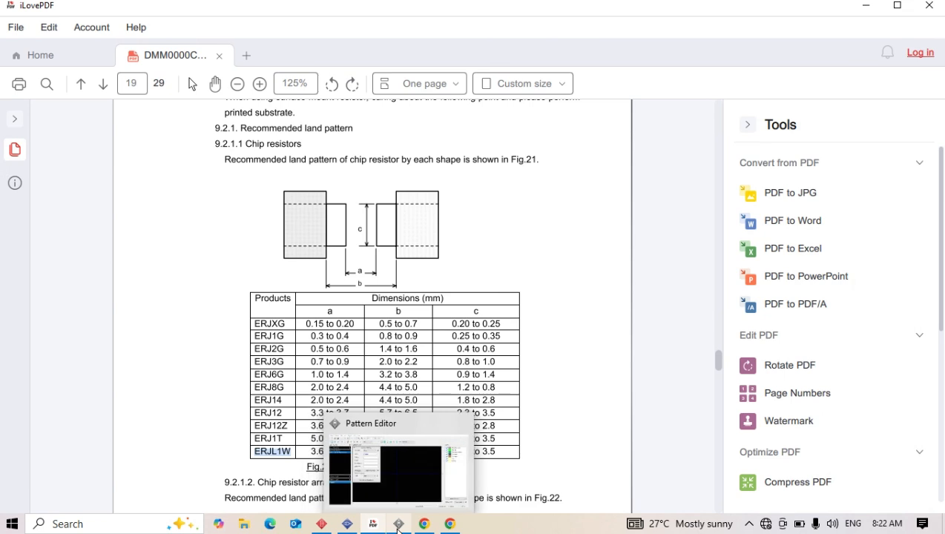
left_click(399, 529)
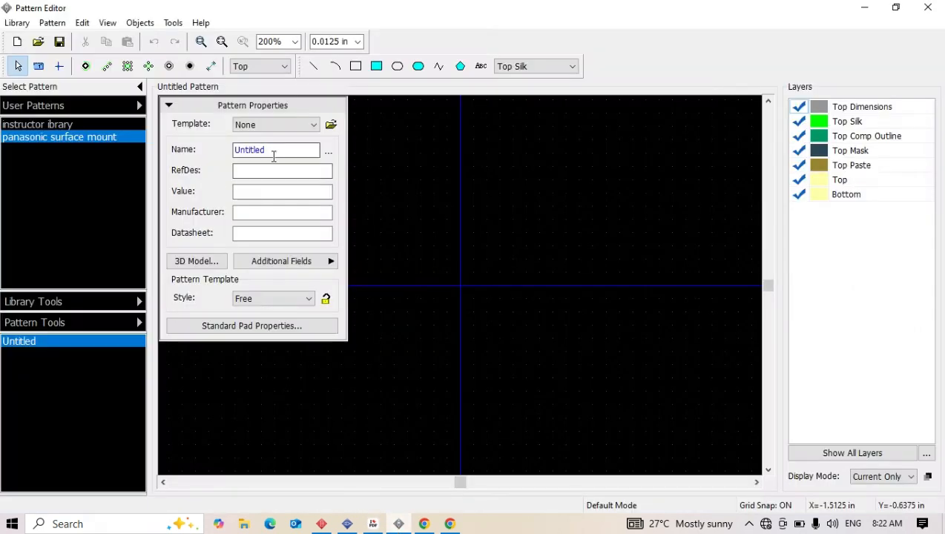
left_click_drag(273, 154, 210, 155)
type("ERJL1W")
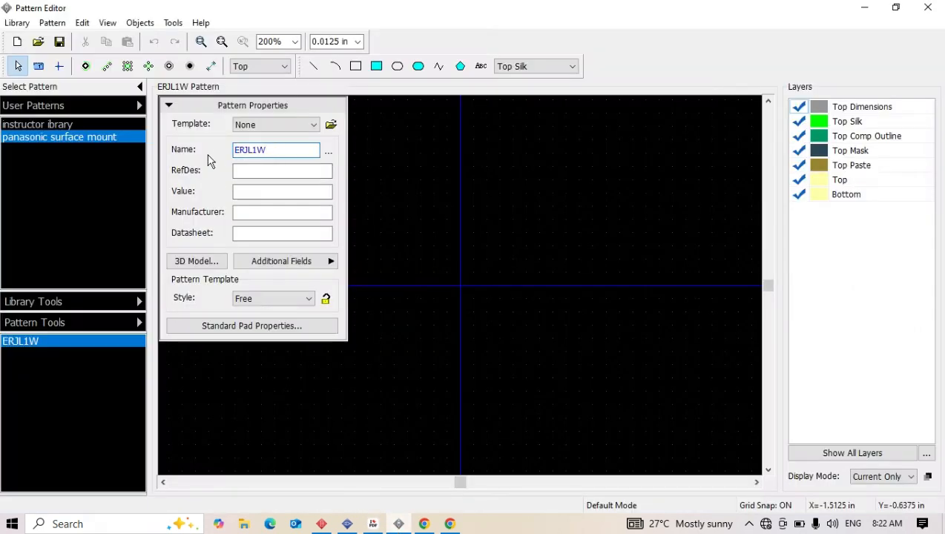
Set the pattern's RefDes to R and its value to 10K, and collapse the pattern properties.
left_click(251, 178)
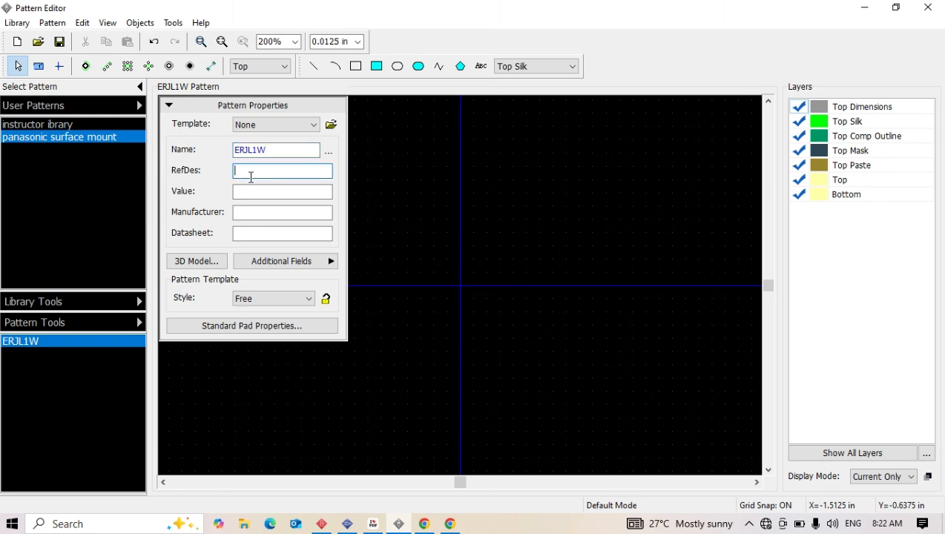
type("R")
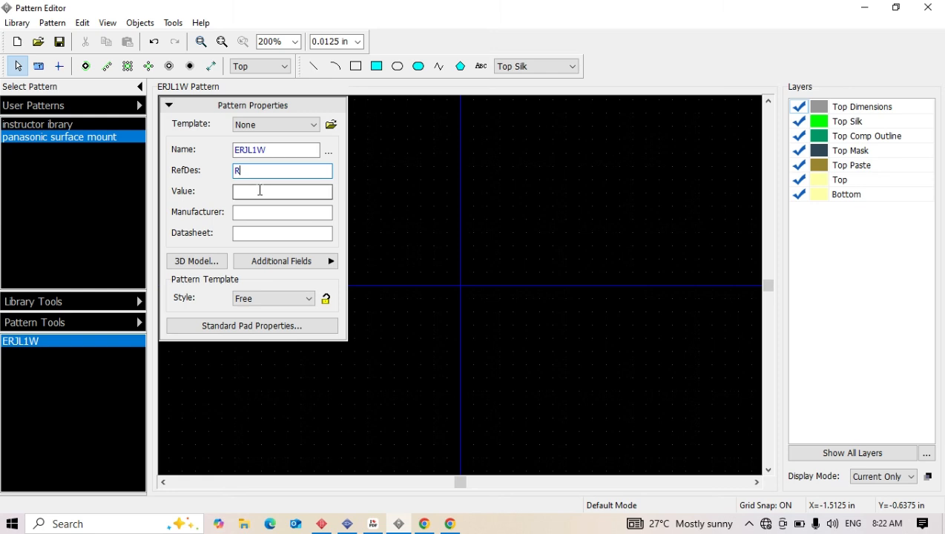
left_click(259, 189)
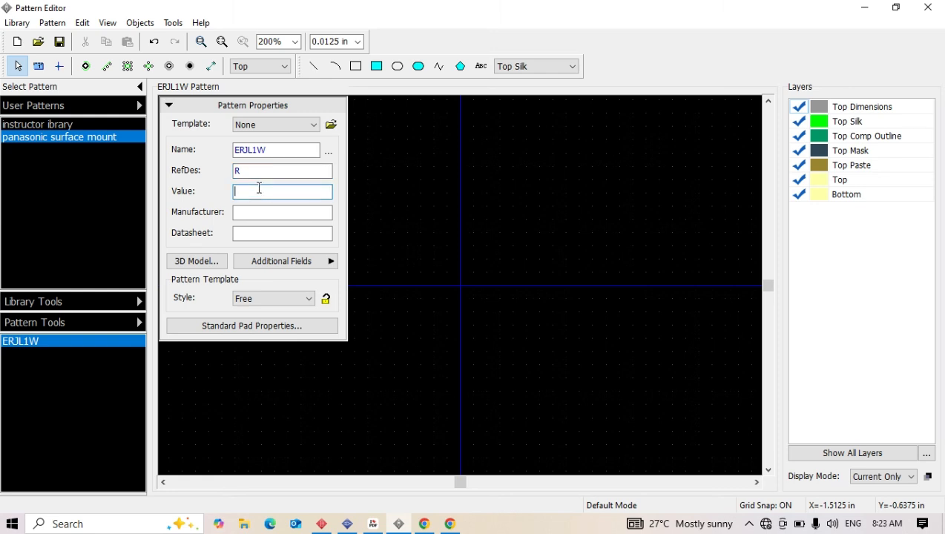
type("10K")
left_click(167, 107)
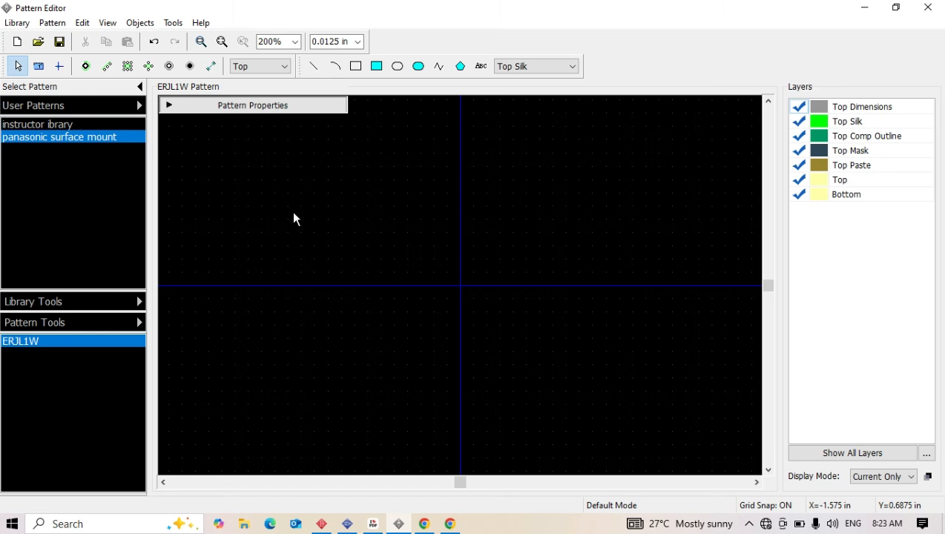
Place two single pads near the horizontal axis, one on each side of the origin, with pad 1 at about X=-0.56 in.
left_click(86, 67)
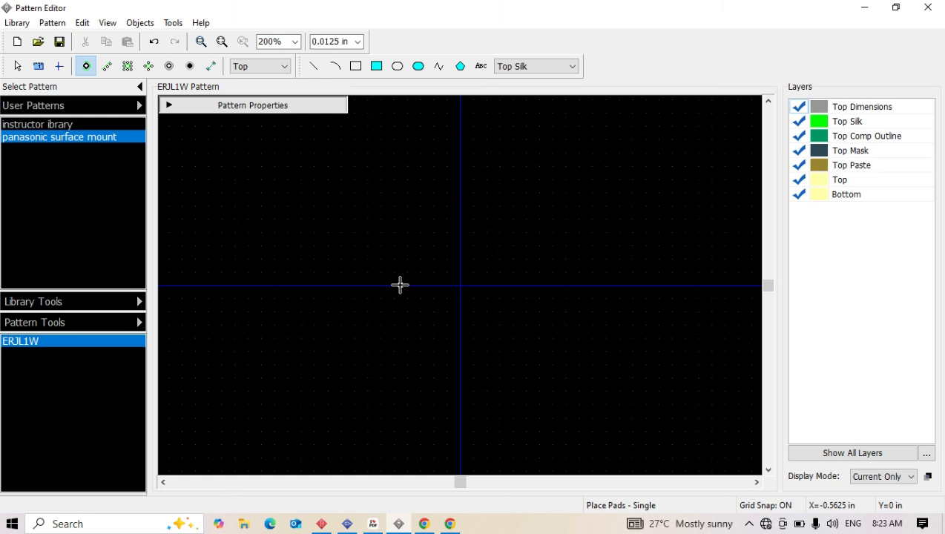
left_click(400, 285)
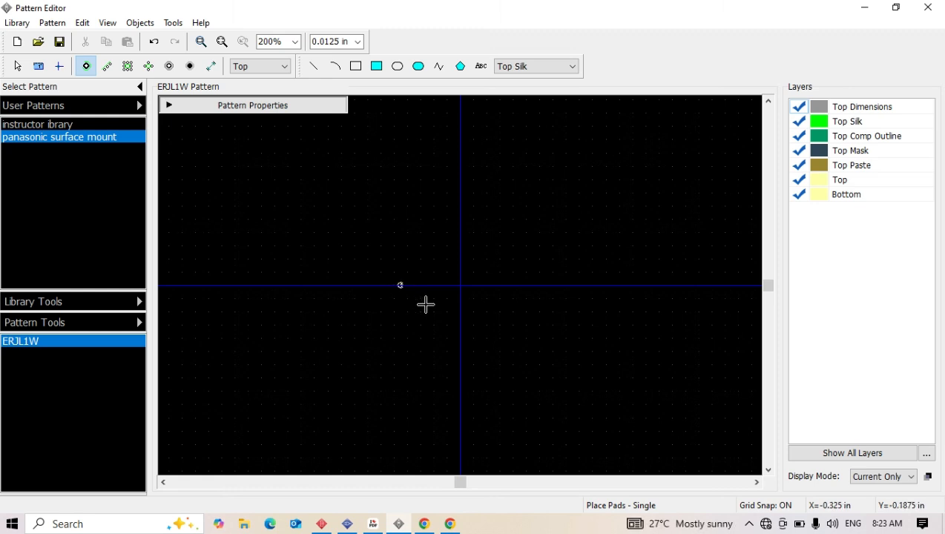
left_click(510, 285)
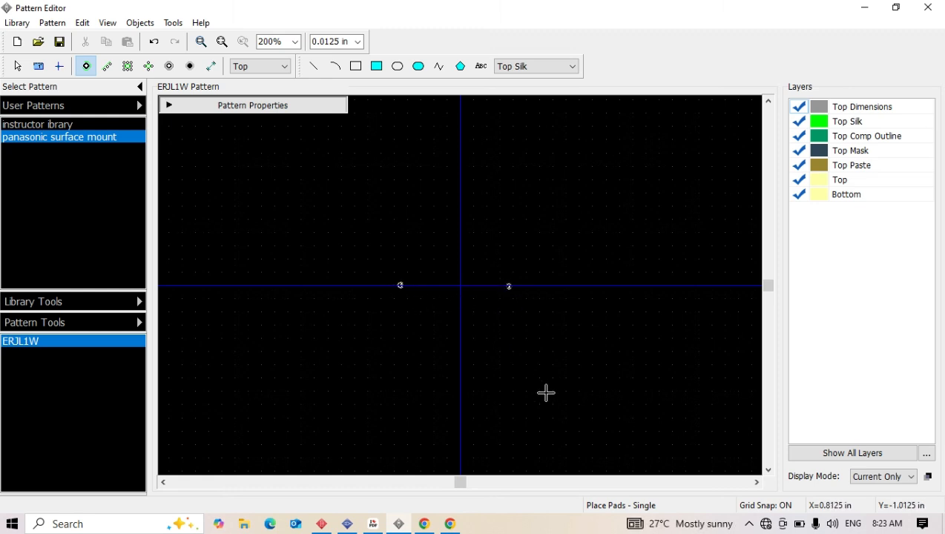
key("Escape")
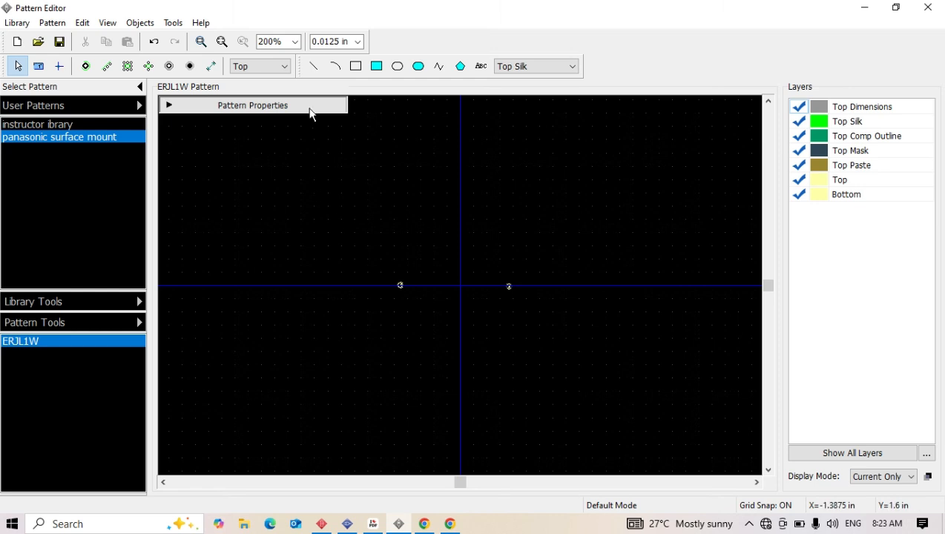
Change the measurement units to millimetres.
left_click(295, 42)
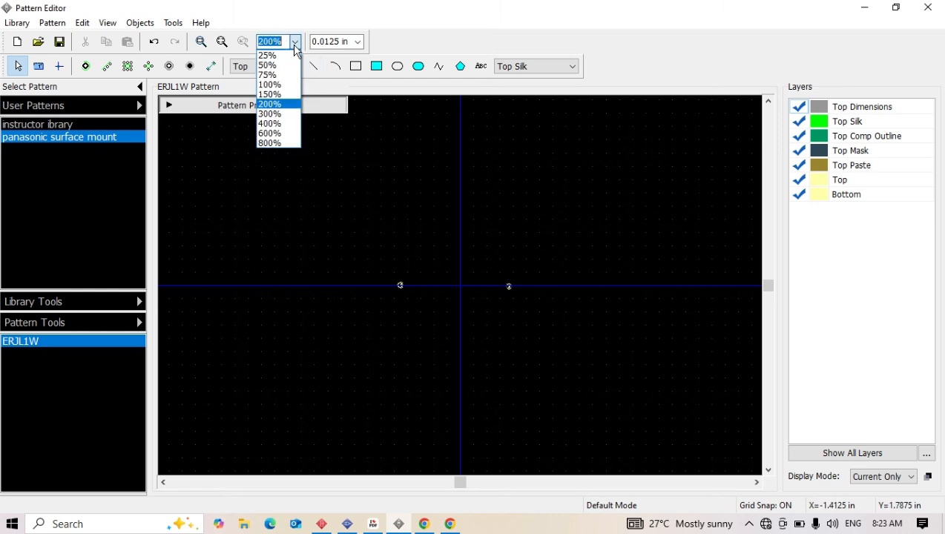
left_click(270, 143)
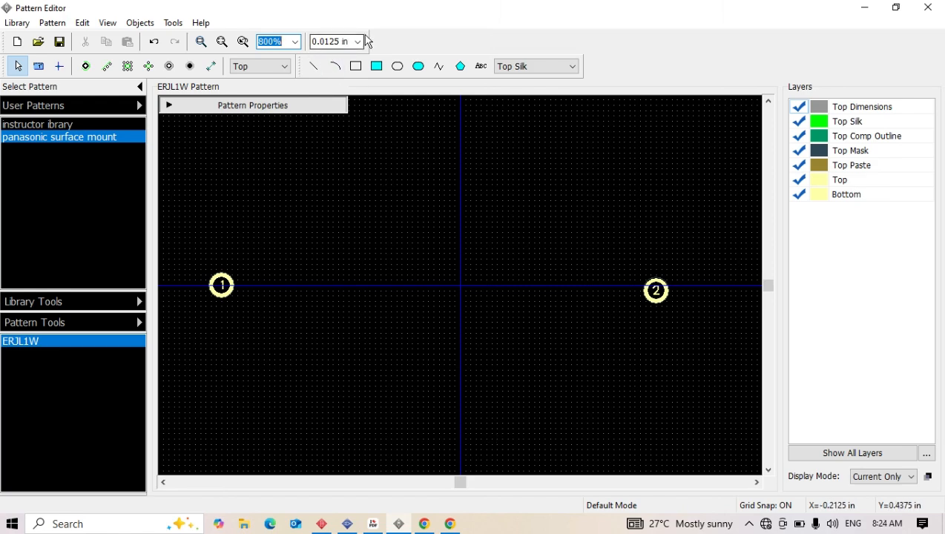
left_click(106, 23)
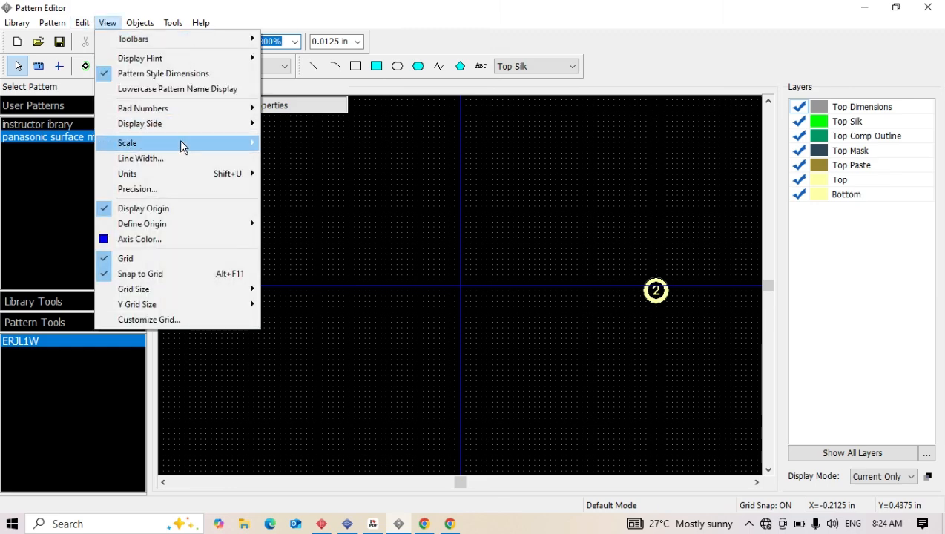
mouse_move(180, 139)
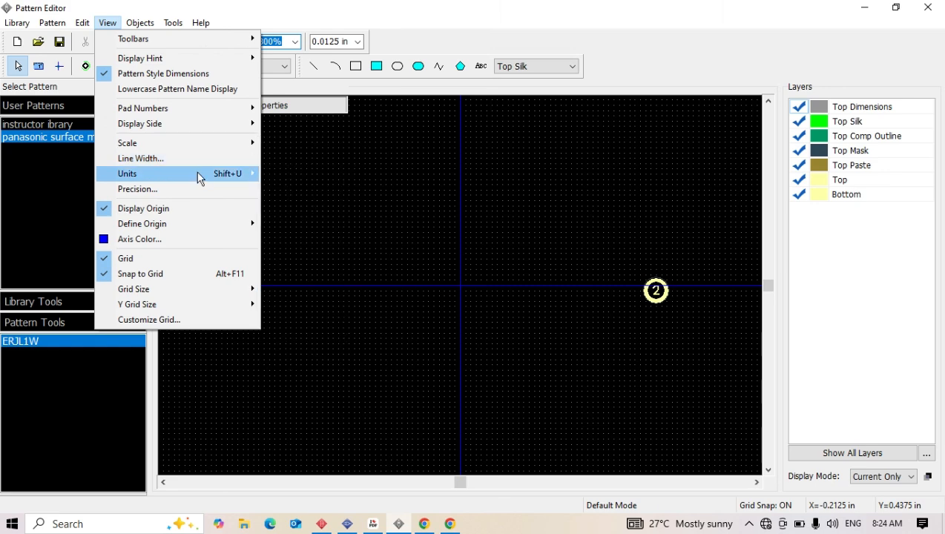
mouse_move(201, 175)
left_click(287, 206)
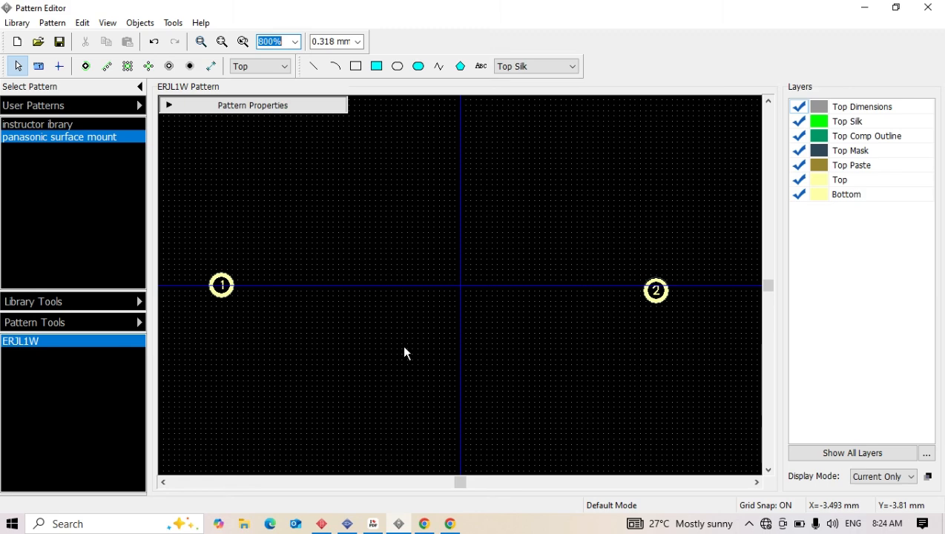
Move both pads closer to the origin along the horizontal axis, with pad 1 at about X=-6.03 mm, Y=0.
left_click(232, 297)
left_click_drag(231, 297, 342, 298)
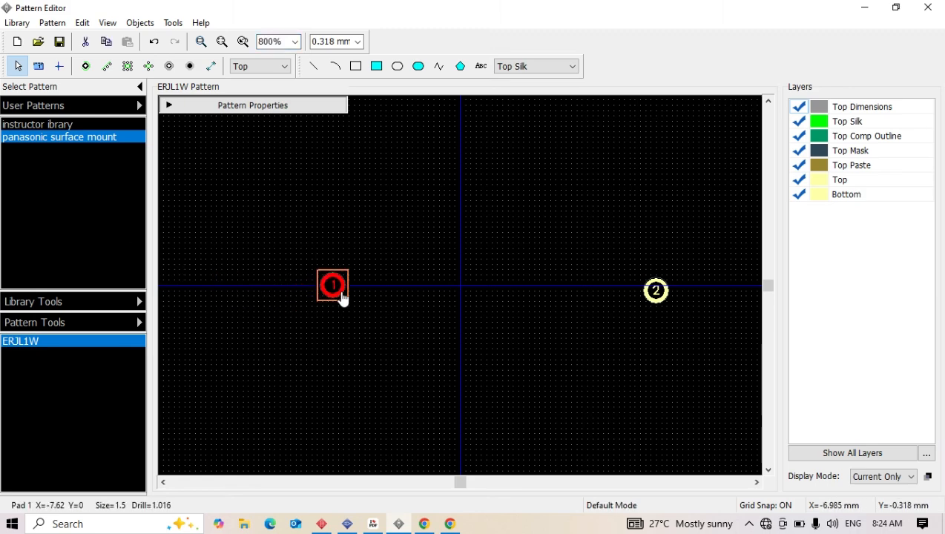
left_click_drag(659, 294, 568, 289)
left_click(327, 293)
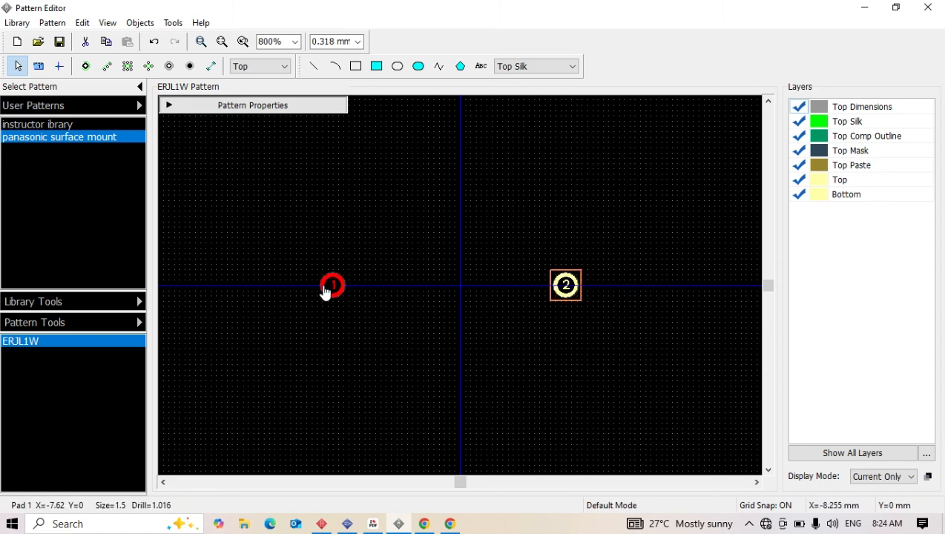
left_click_drag(328, 293, 359, 291)
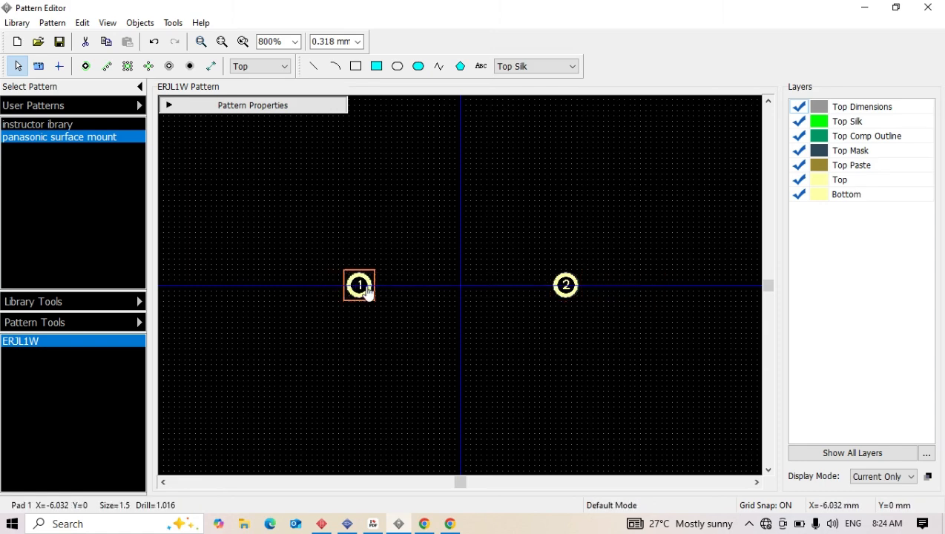
left_click_drag(564, 288, 563, 288)
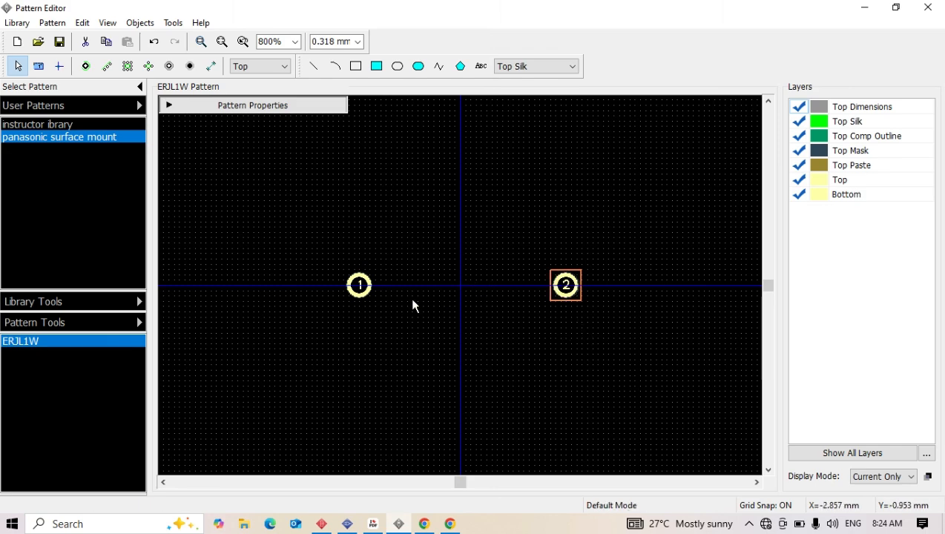
Stop using the pattern's standard pad properties for pad 1 and set its type to Surface.
mouse_move(365, 297)
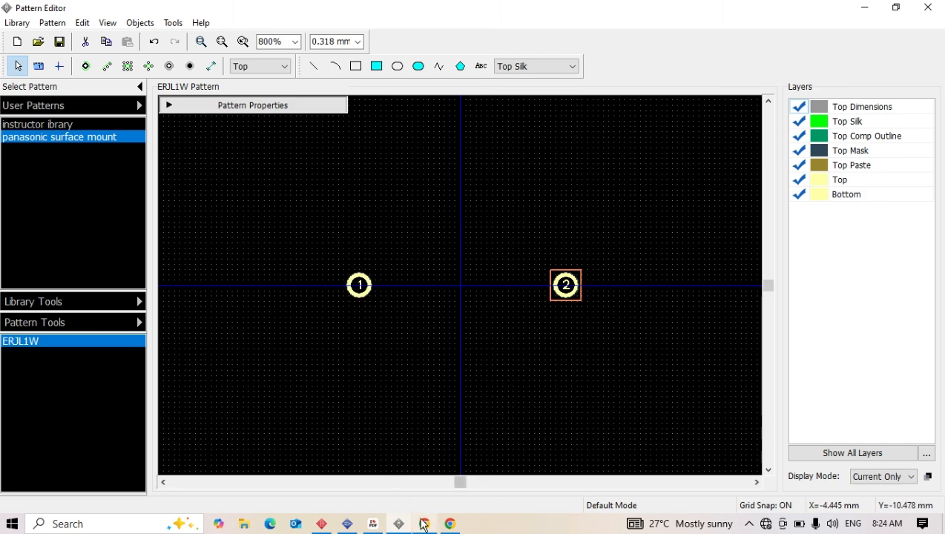
mouse_move(397, 527)
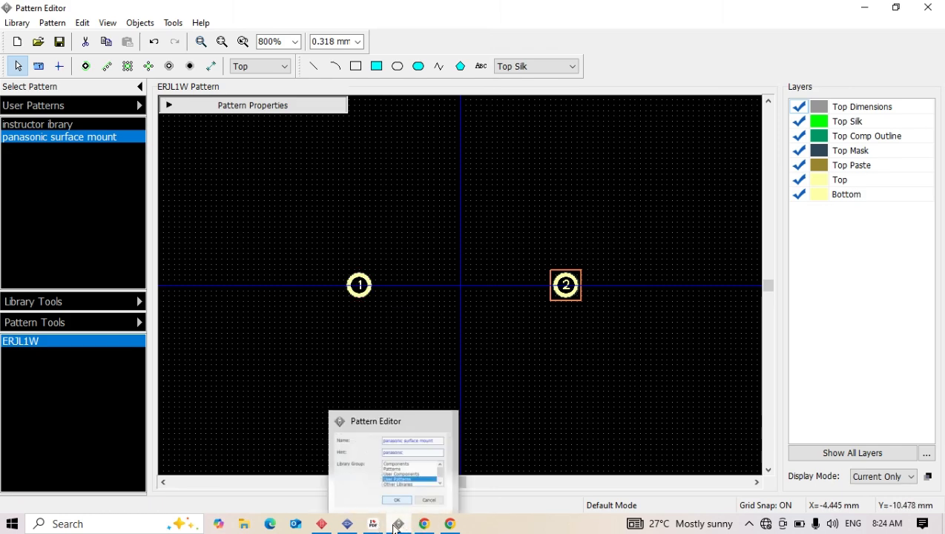
right_click(361, 289)
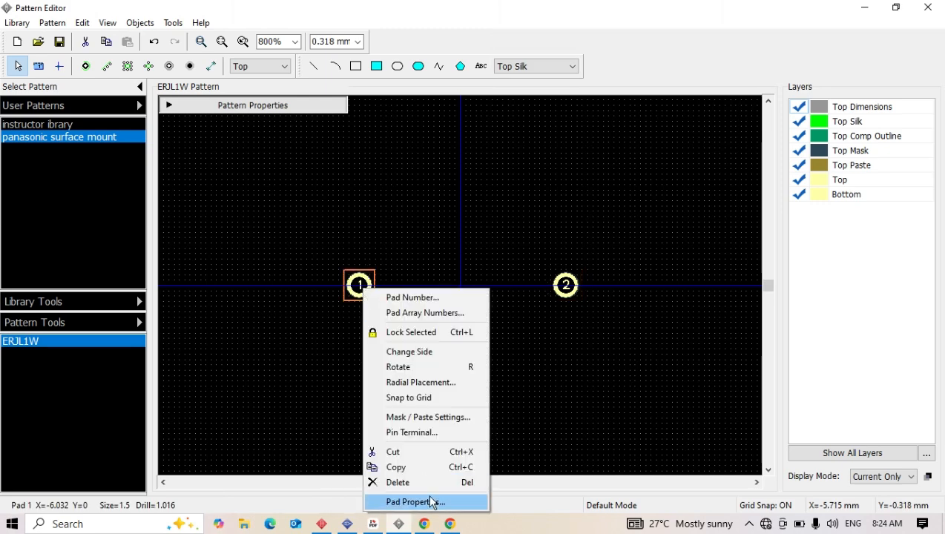
left_click(442, 502)
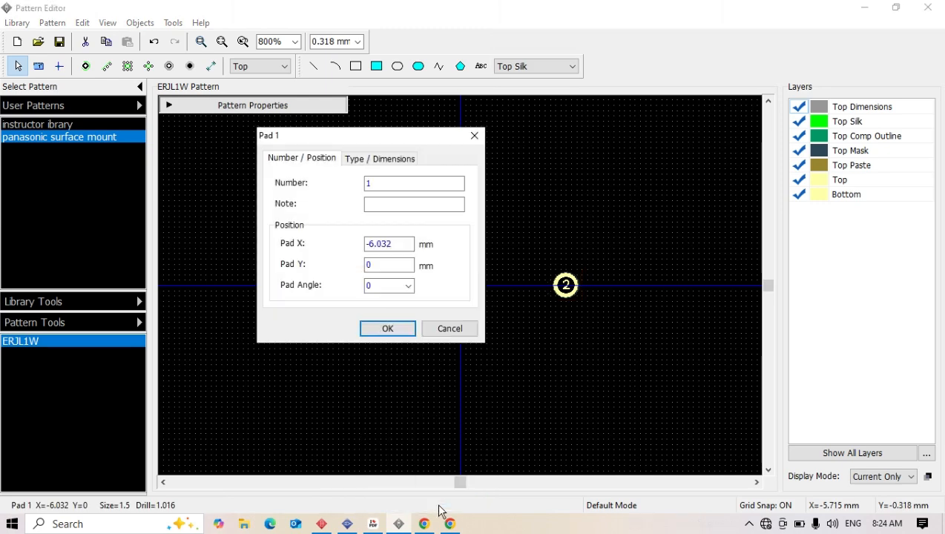
left_click(390, 160)
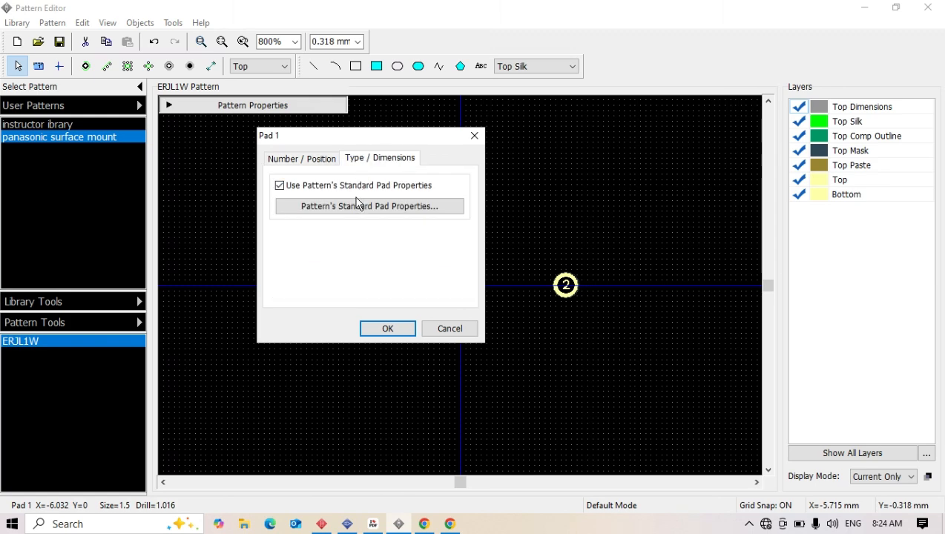
left_click(332, 188)
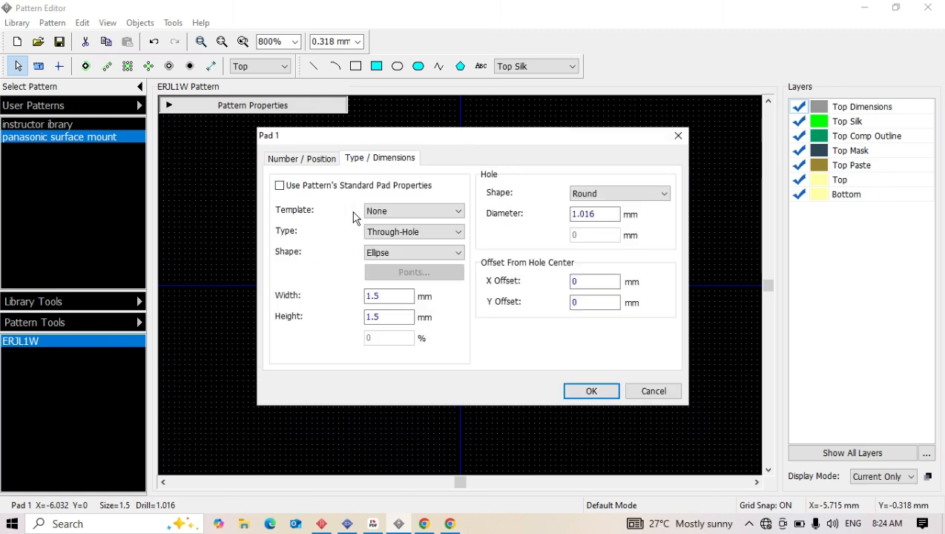
left_click(438, 231)
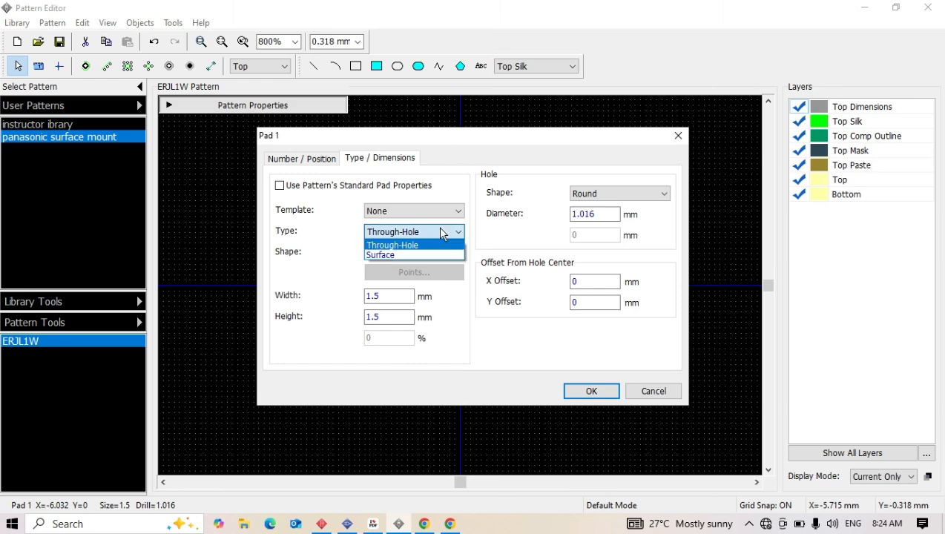
left_click(428, 255)
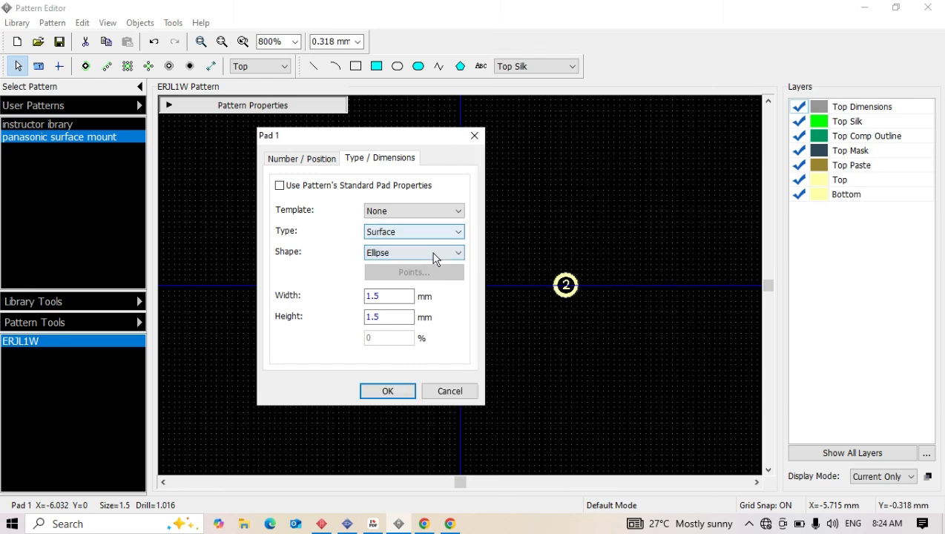
Set pad 1's shape to Rectangle and apply the Rectangle pad template.
left_click(448, 256)
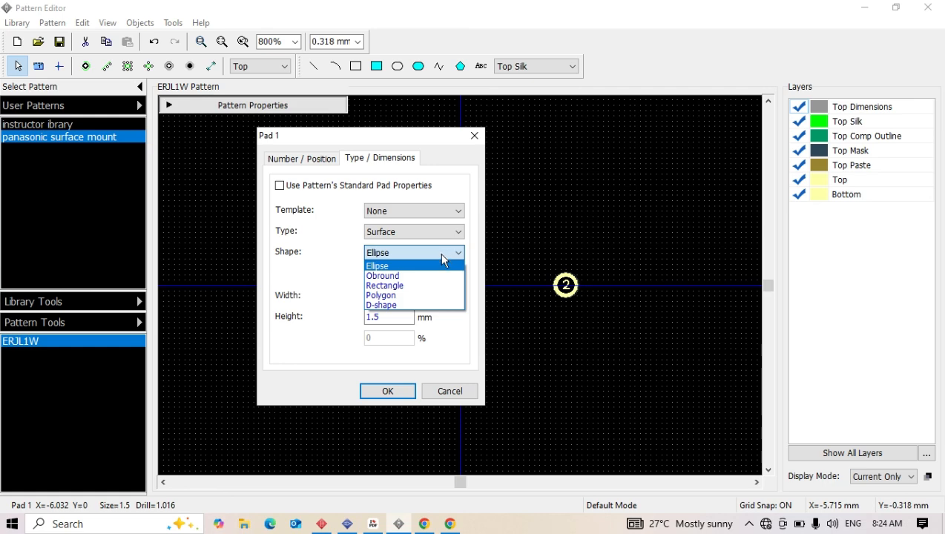
left_click(427, 289)
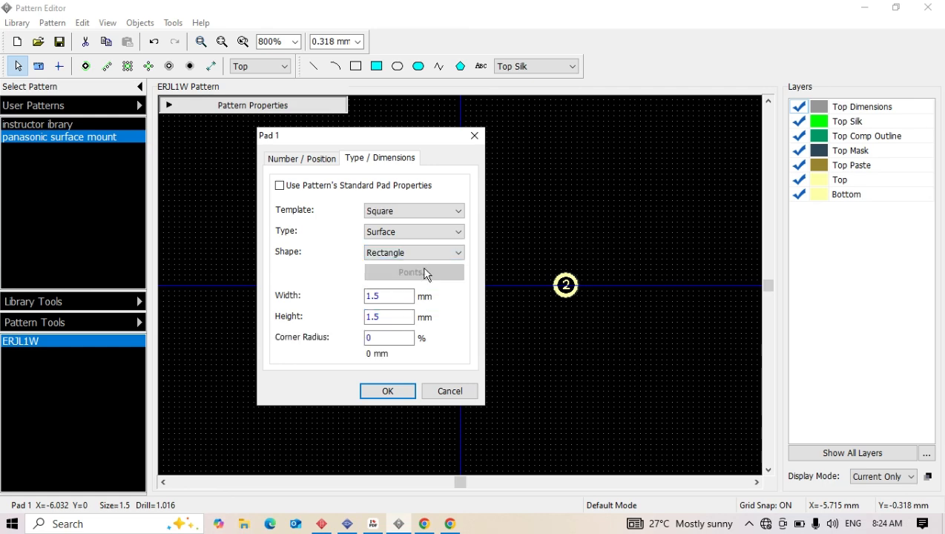
left_click(446, 213)
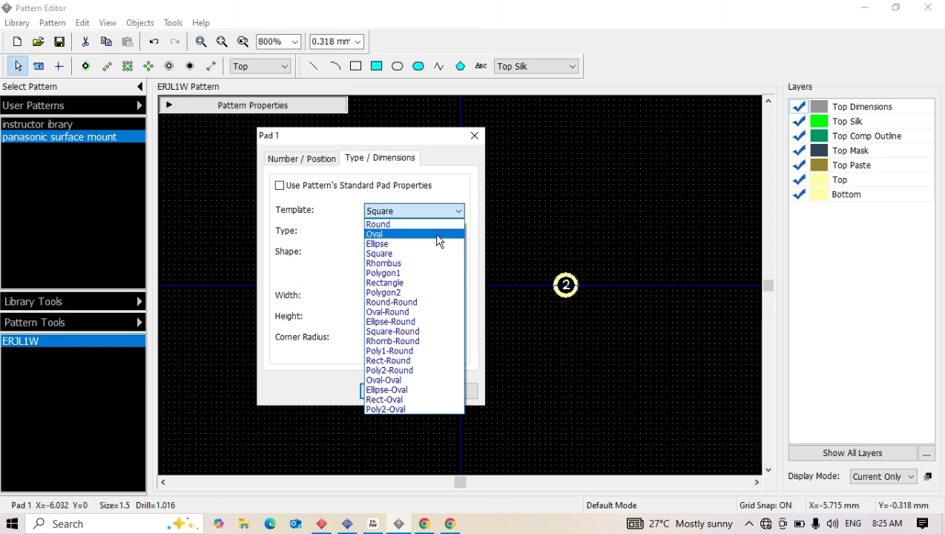
left_click(425, 283)
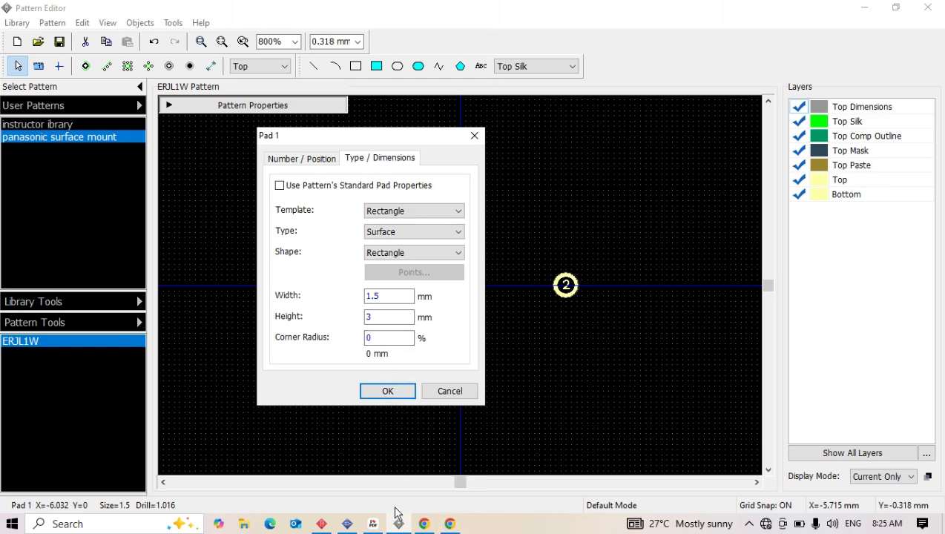
Move both pads closer to the origin, with pad 1 at about X=-4.76 mm, Y=0.32 mm, checking the ERJL1W dimensions in the datasheet.
mouse_move(566, 306)
left_mouse_down()
mouse_move(538, 300)
mouse_move(550, 300)
left_mouse_up()
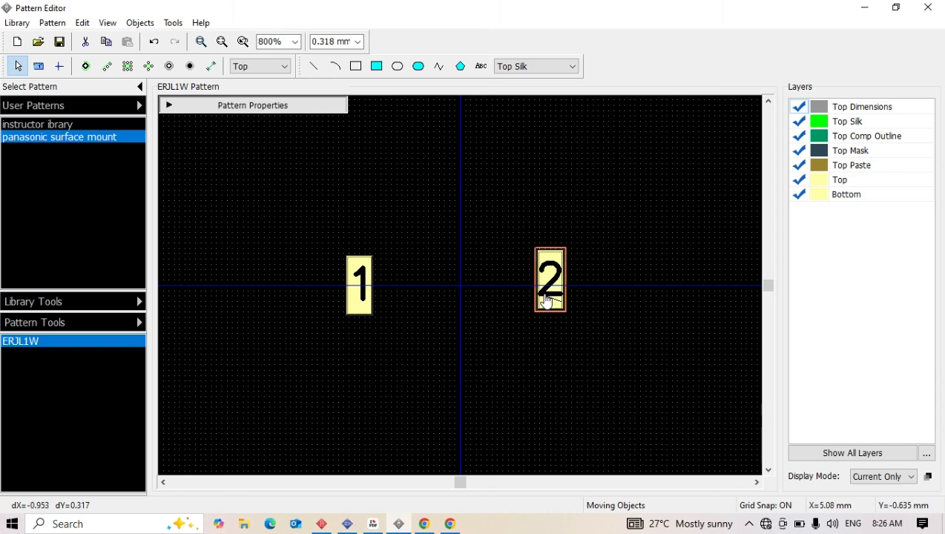
left_click_drag(360, 310, 371, 306)
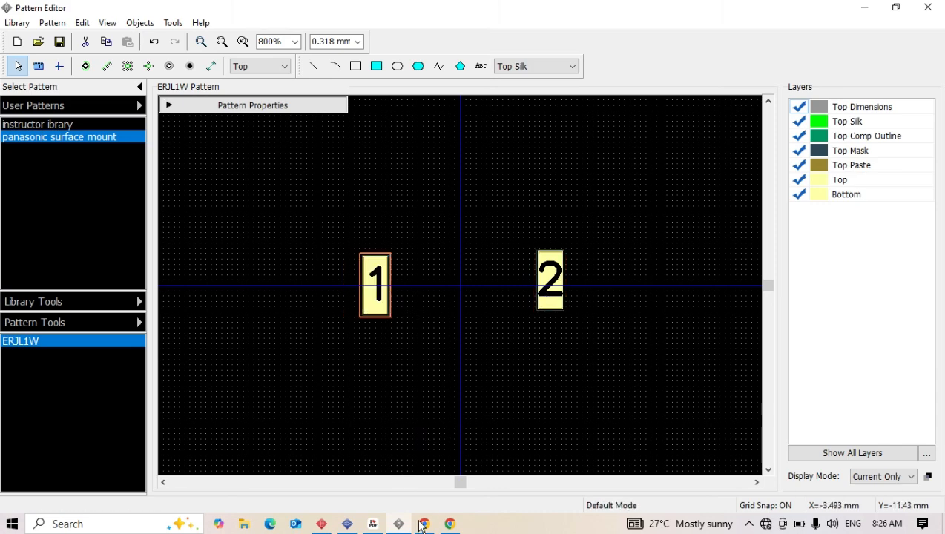
left_click(373, 524)
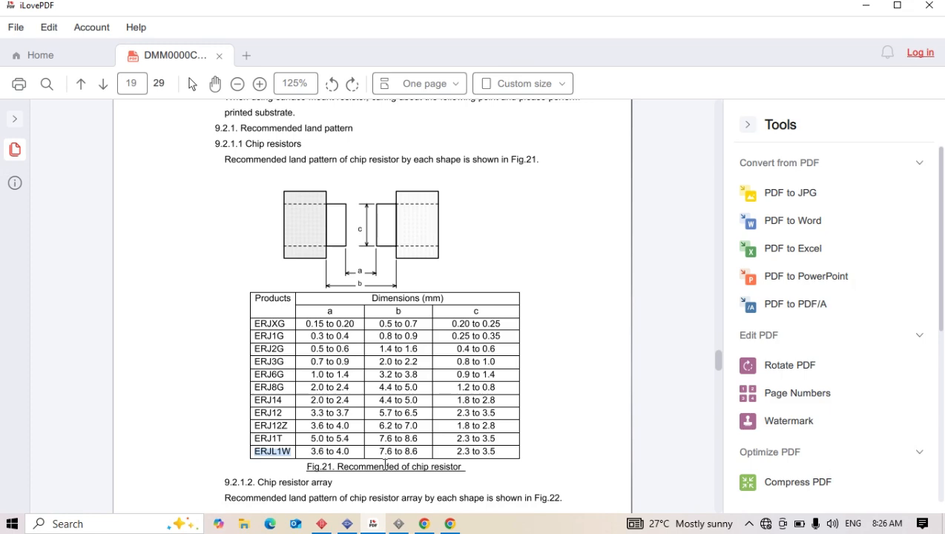
left_click(390, 525)
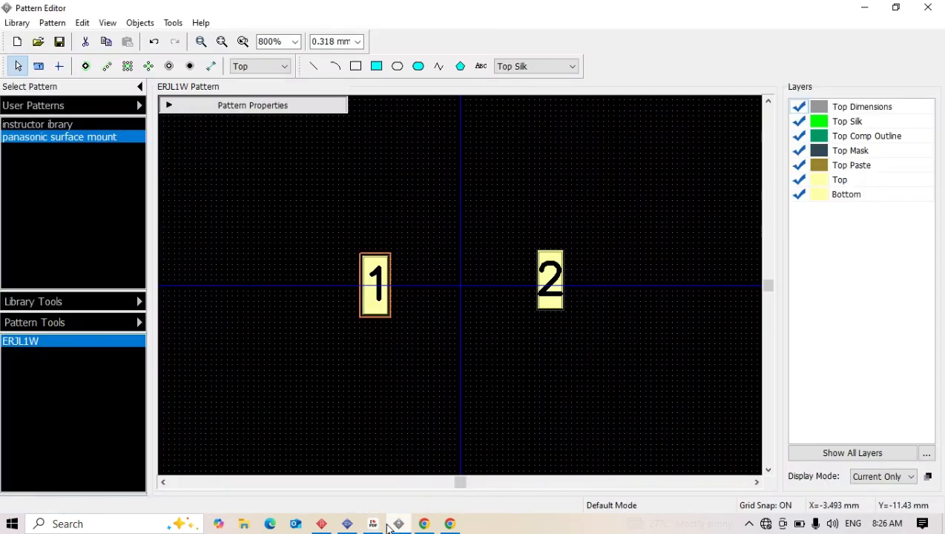
left_click(370, 255)
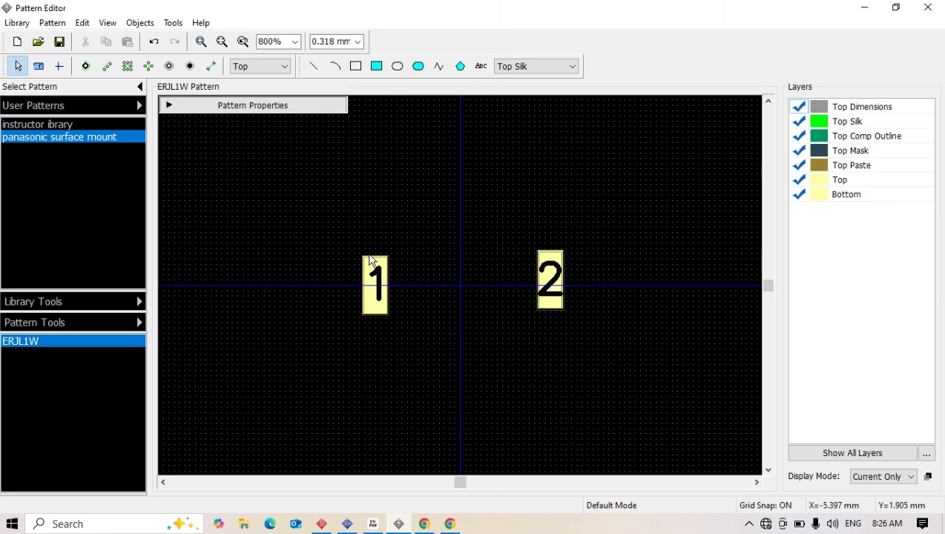
left_click_drag(371, 271, 379, 269)
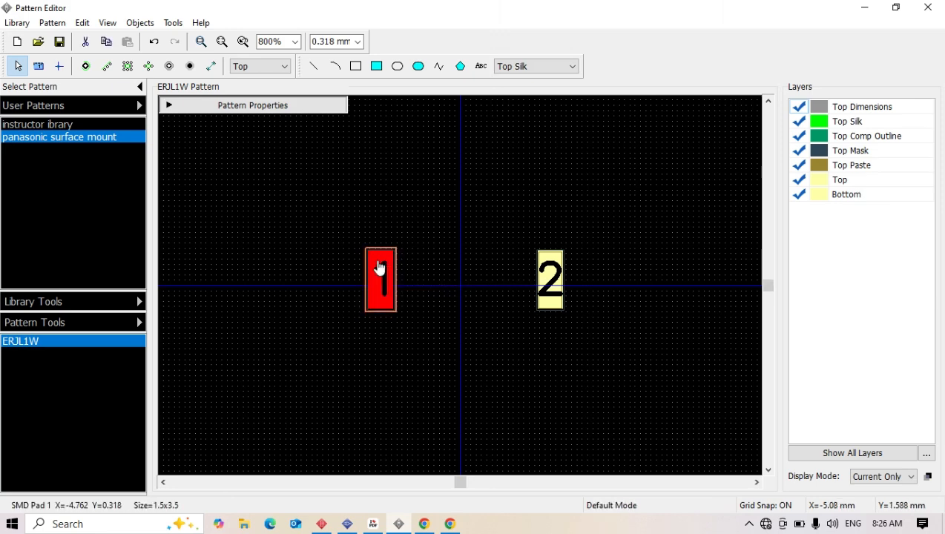
Place horizontal dimensions below the pads, one at pad 1's inner edge and one spanning about 7.94 mm towards pad 2.
left_click(211, 68)
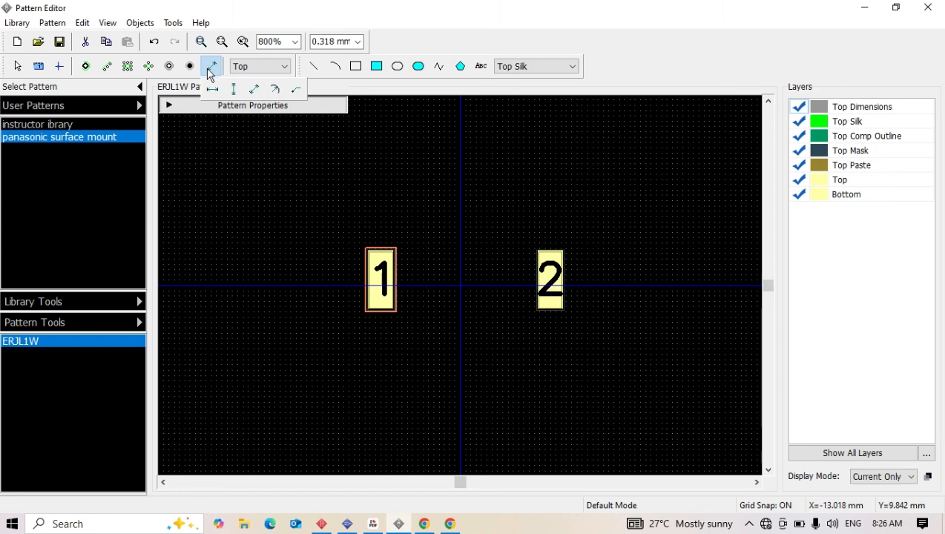
left_click(213, 89)
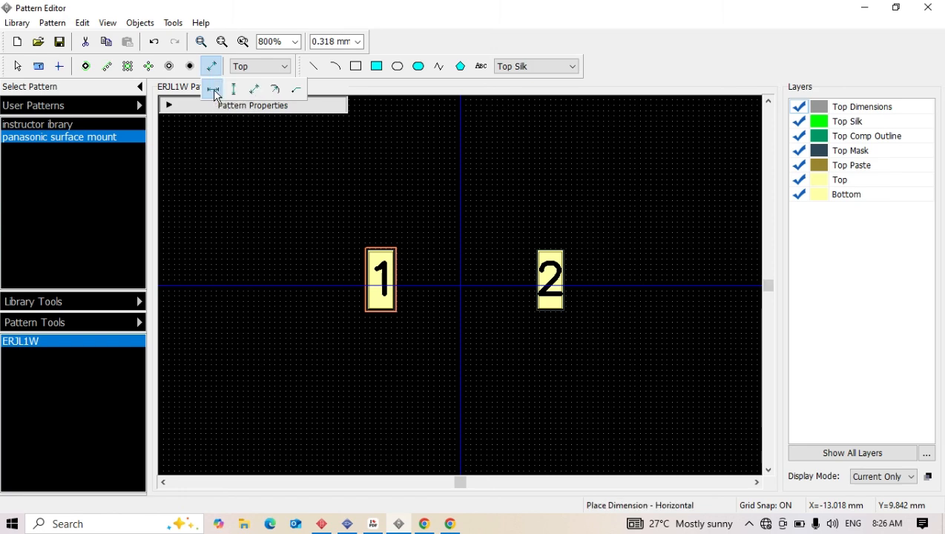
left_click(396, 311)
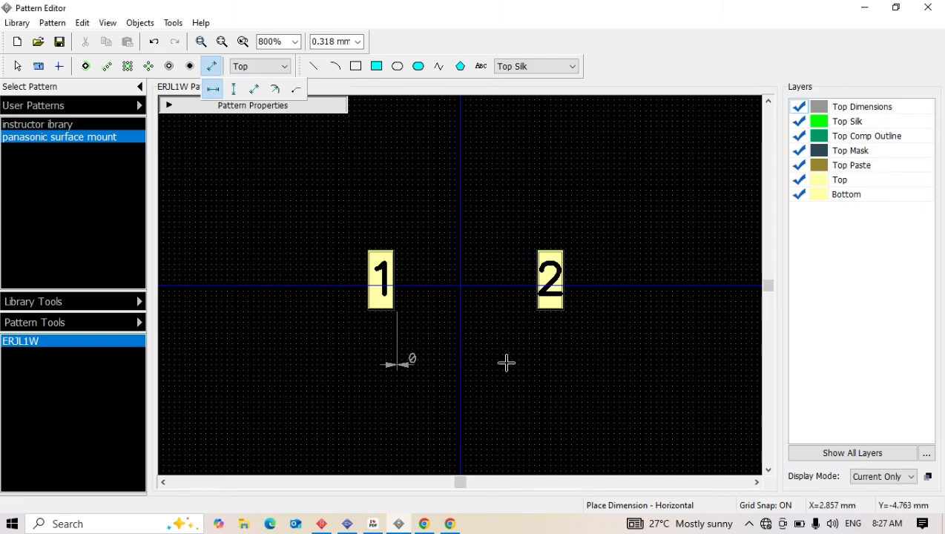
left_click(414, 363)
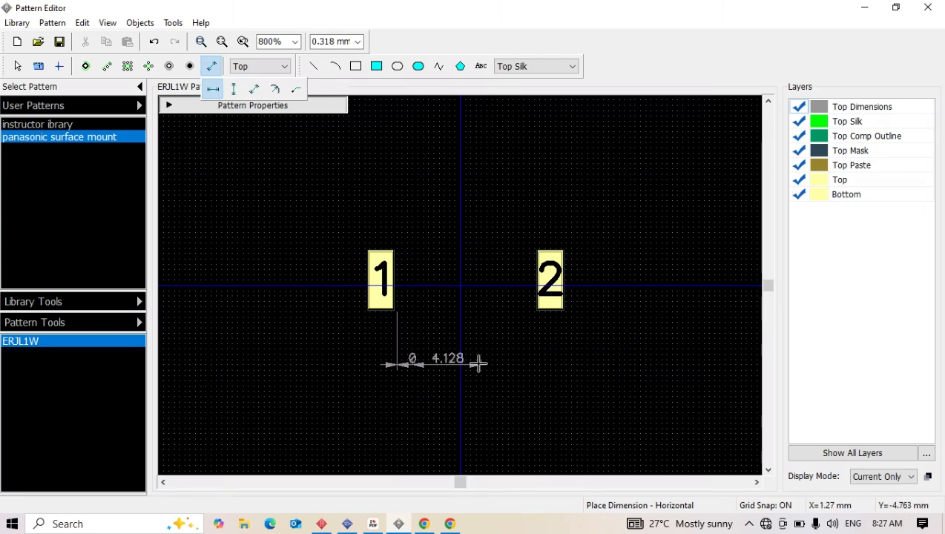
left_click(542, 358)
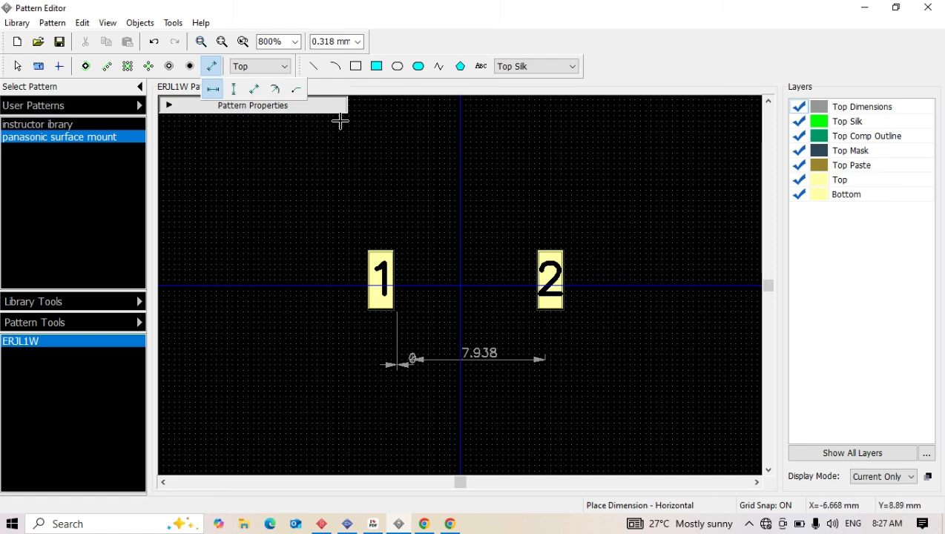
left_click(18, 67)
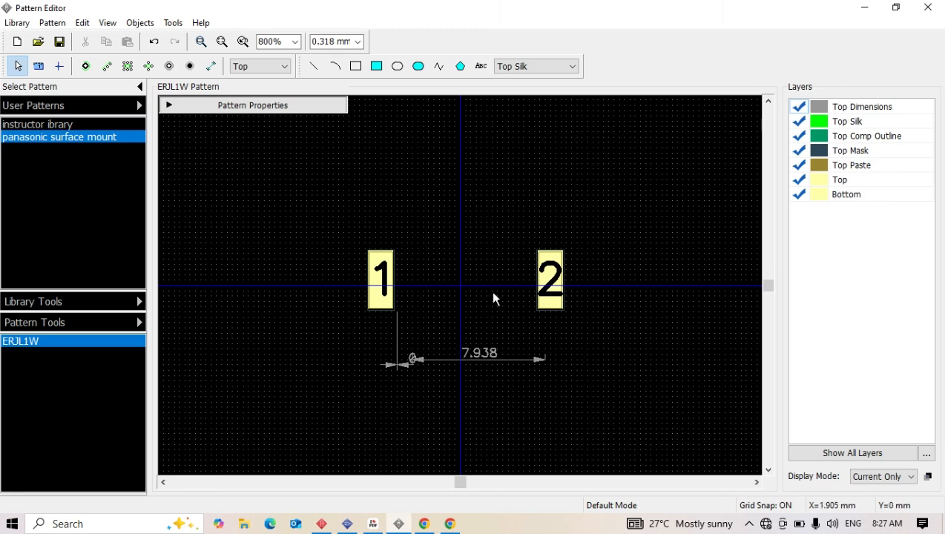
Raise the longer dimension line just below the pads, adjust both ends to span about 8.26 mm, and check the datasheet's ERJL1W row.
left_click_drag(466, 366, 399, 328)
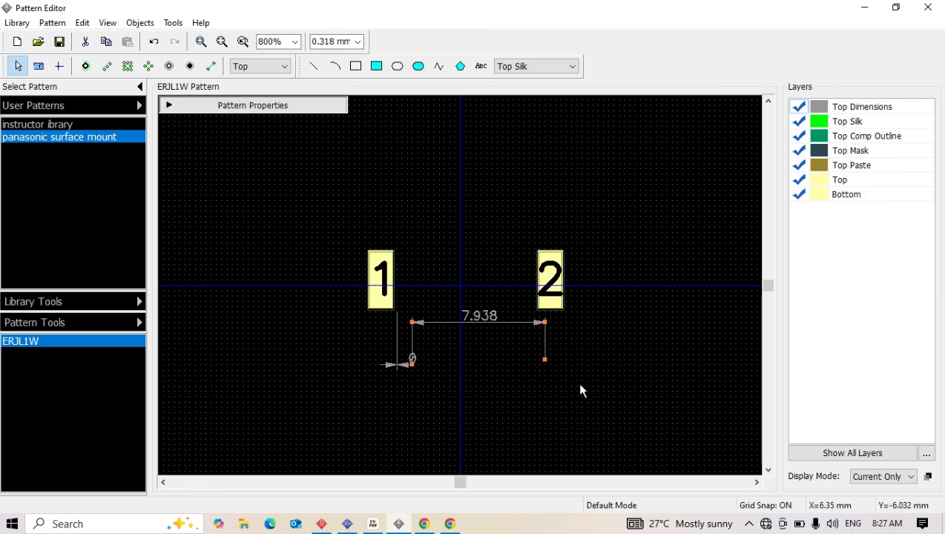
left_click(544, 358)
left_click_drag(544, 363, 535, 359)
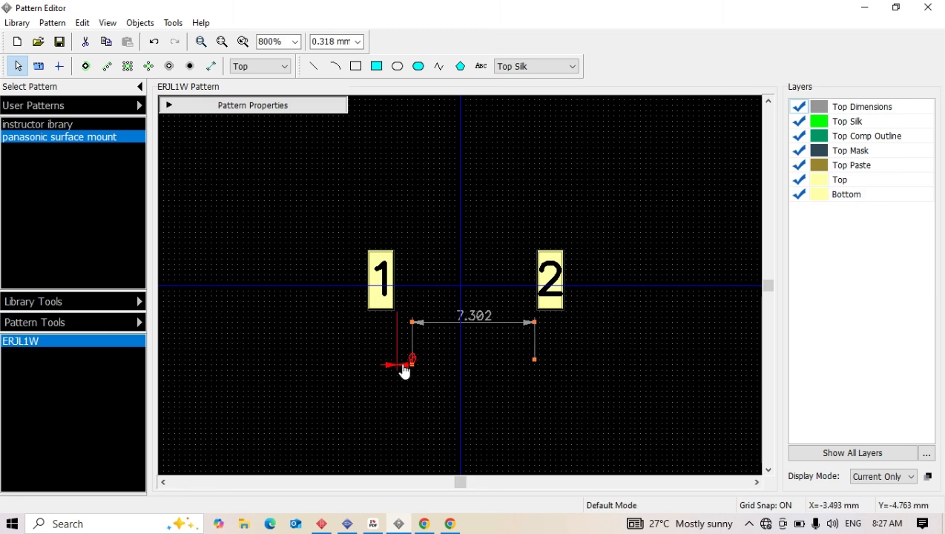
left_click_drag(411, 364, 395, 365)
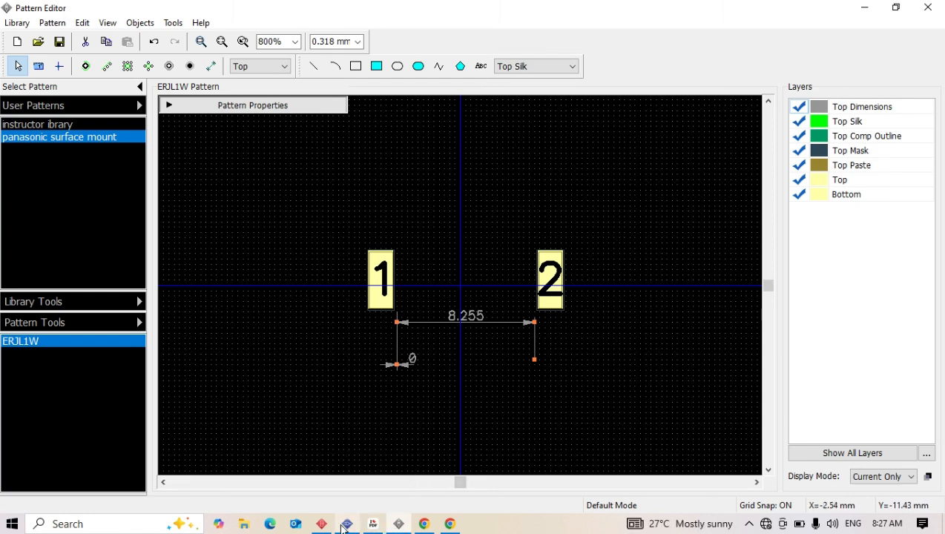
left_click(374, 525)
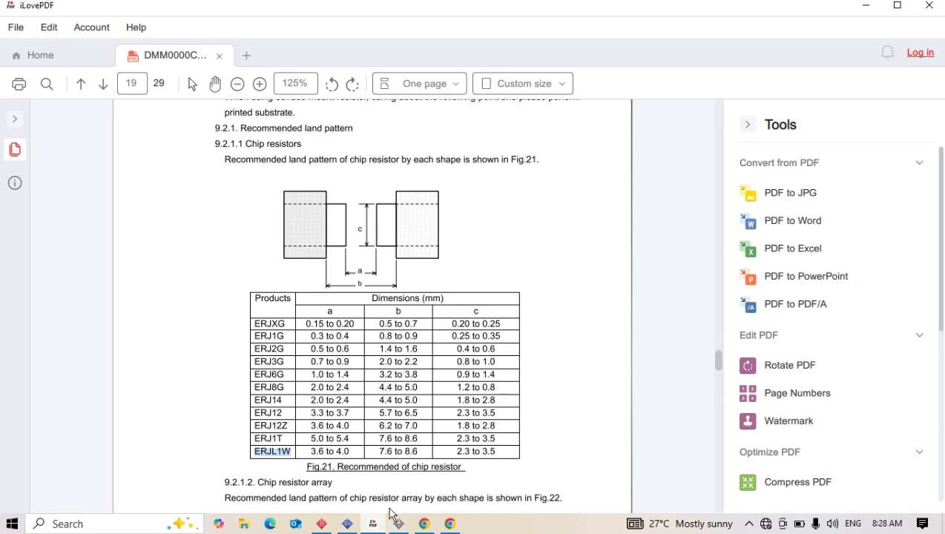
left_click(398, 524)
left_click(398, 525)
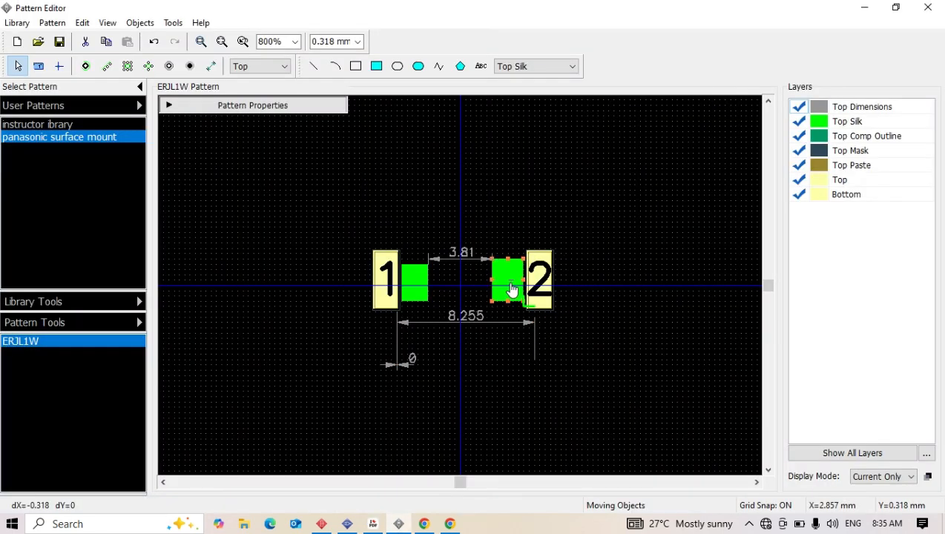
Nudge the two Top Silk rectangles between the pads so their upper edges align and the second sits beside pad 2's inner edge.
left_click_drag(515, 287, 514, 290)
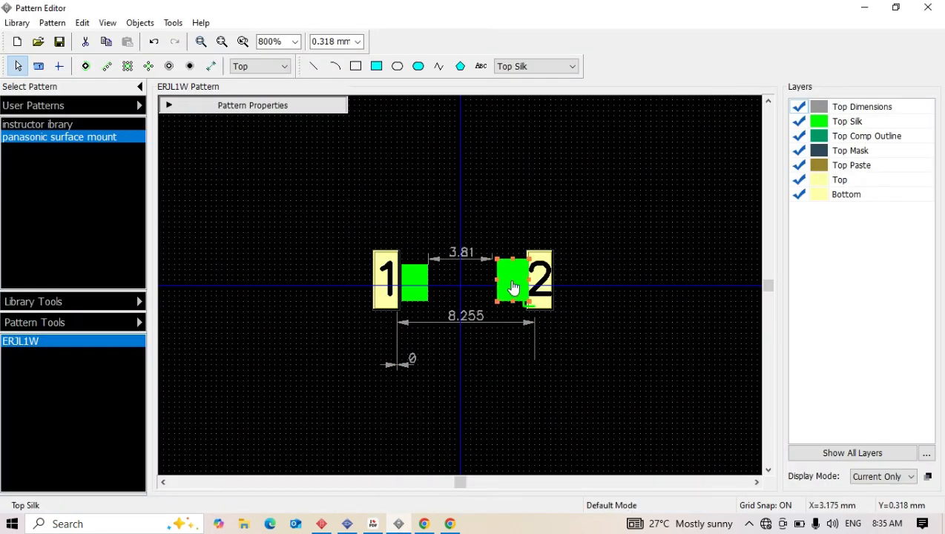
left_click(580, 390)
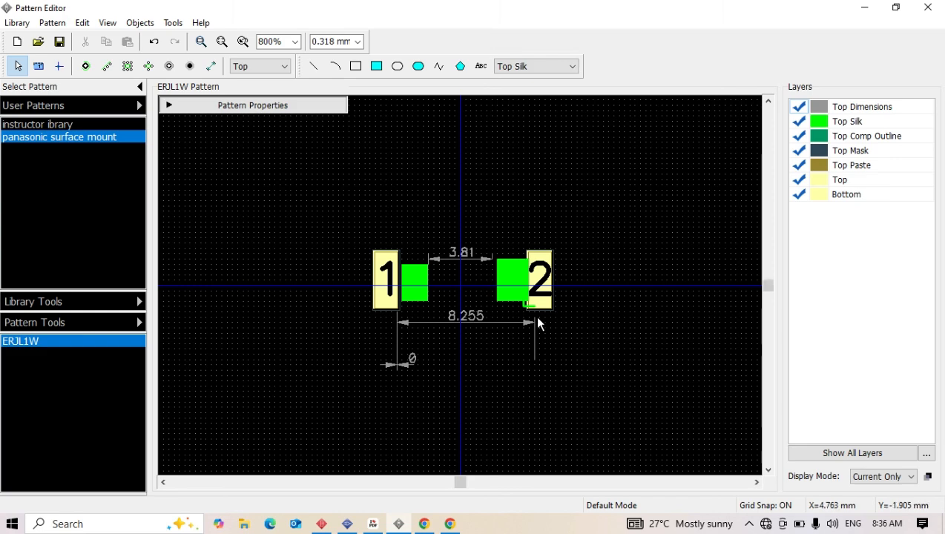
left_click_drag(516, 291, 515, 289)
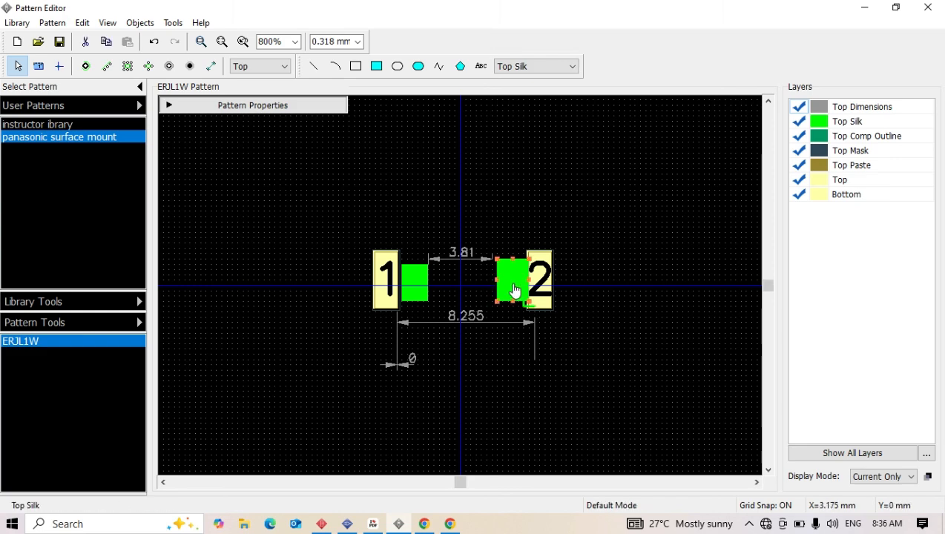
left_click_drag(418, 288, 418, 285)
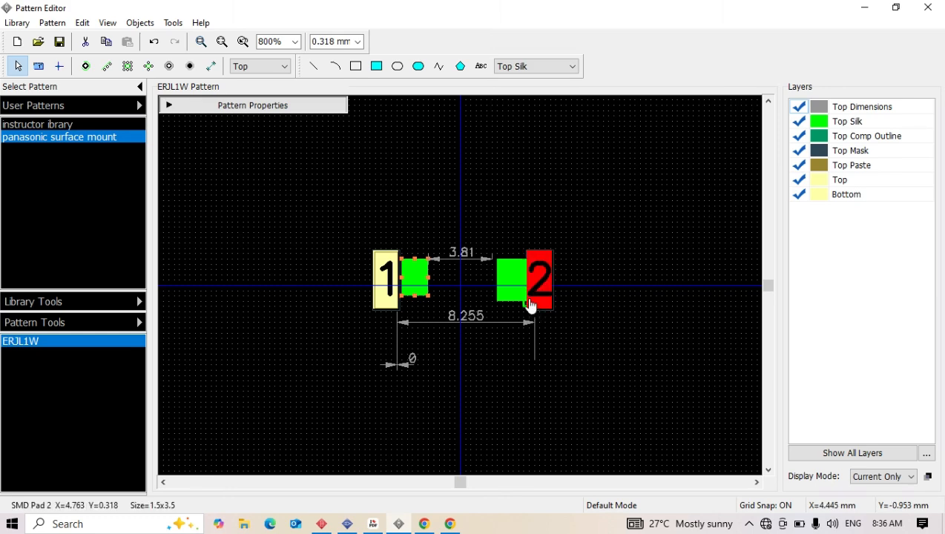
left_click_drag(519, 297, 514, 295)
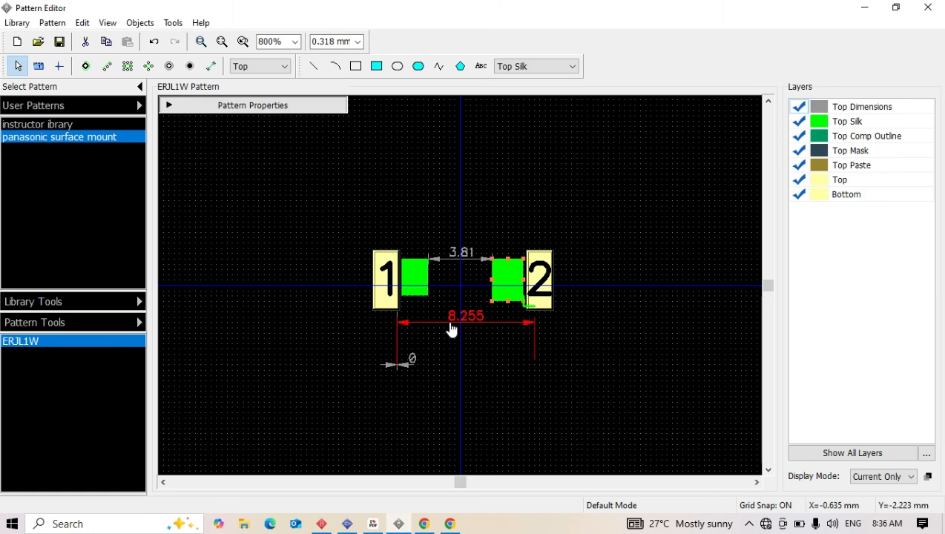
left_click_drag(451, 330, 444, 331)
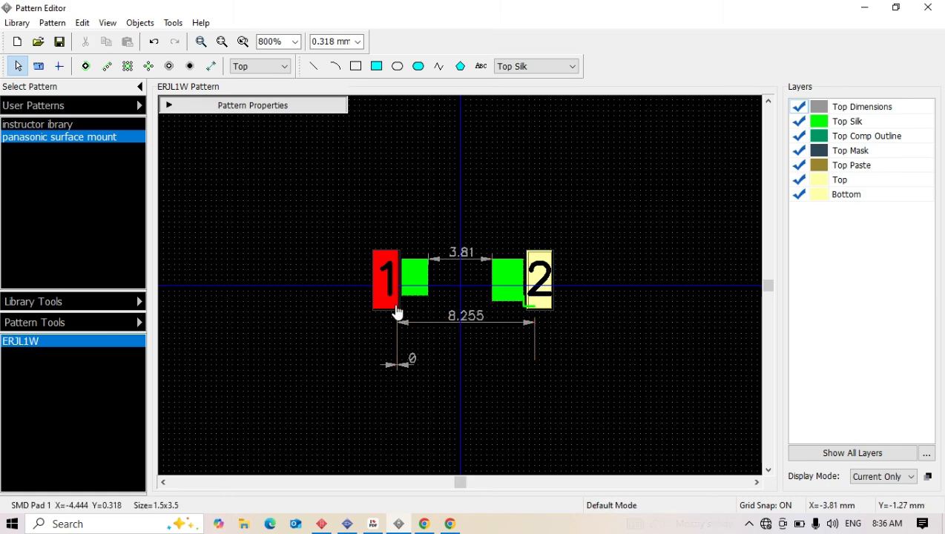
Shift pad 1 slightly outward from the origin to about X=-4.76 mm, keeping Y at about 0.32 mm.
left_click_drag(389, 302, 381, 300)
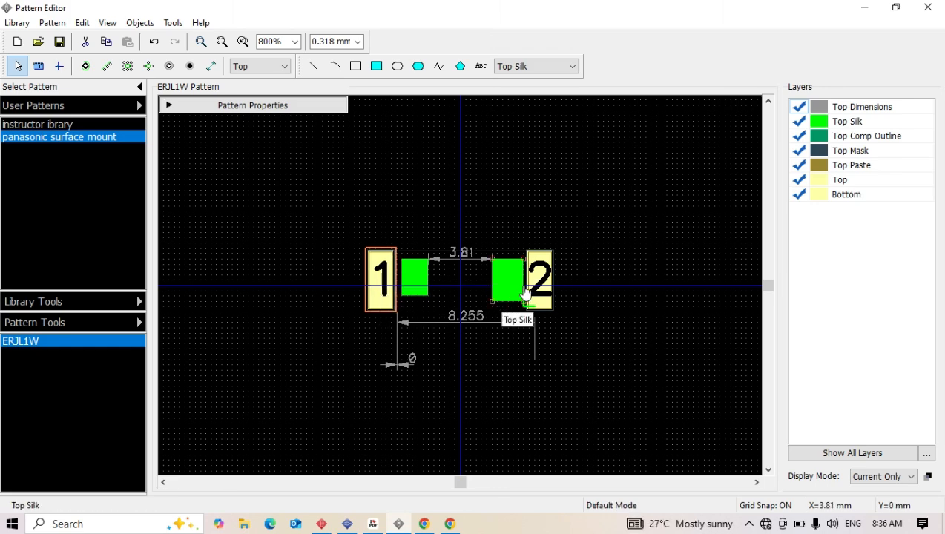
left_click_drag(536, 294, 537, 292)
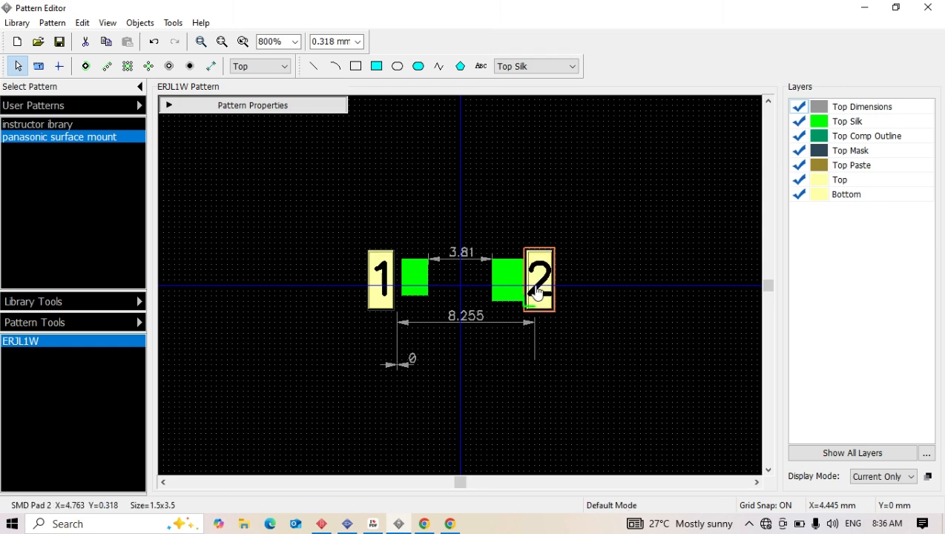
left_click(581, 320)
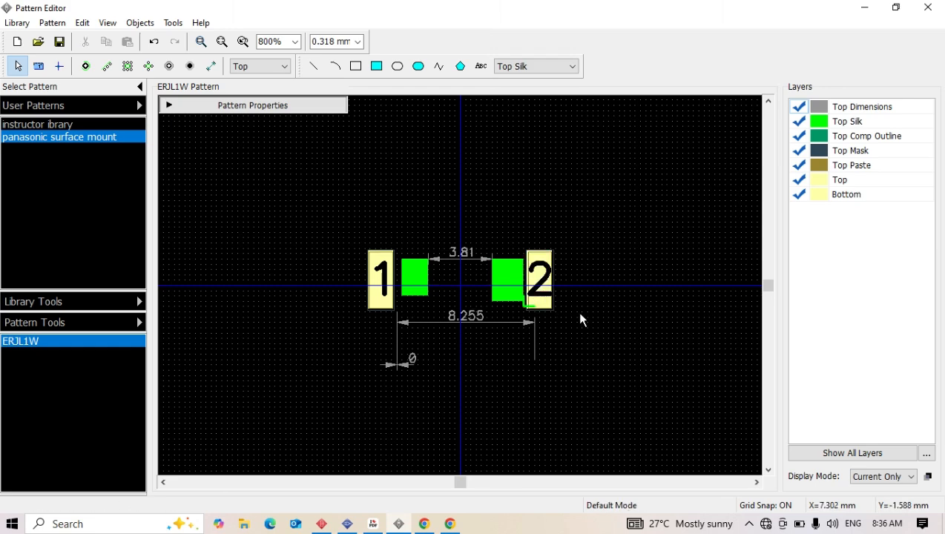
Delete the stray Top Silk lines at pad 2's lower inner corner and shift pad 1 inward to about X=-4.44 mm.
left_click(526, 312)
key("Delete")
left_click(524, 312)
key("Delete")
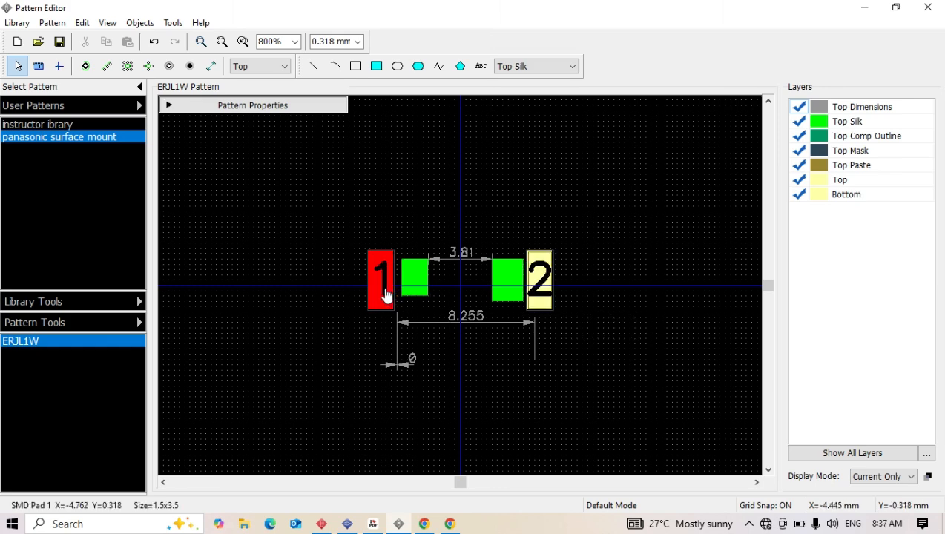
left_click_drag(385, 295, 388, 306)
left_click_drag(546, 301, 547, 300)
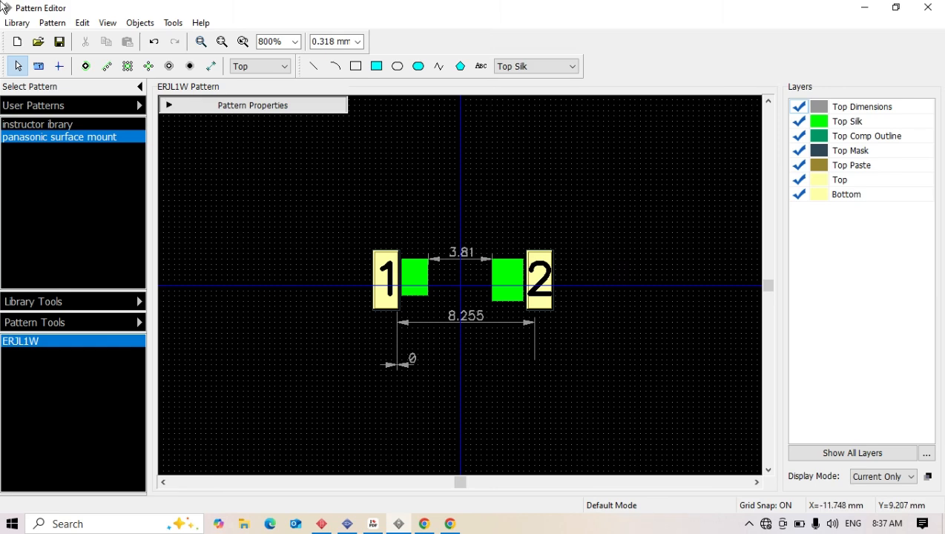
Save the pattern library in the My Libraries folder under the file name panasonic.
left_click(60, 42)
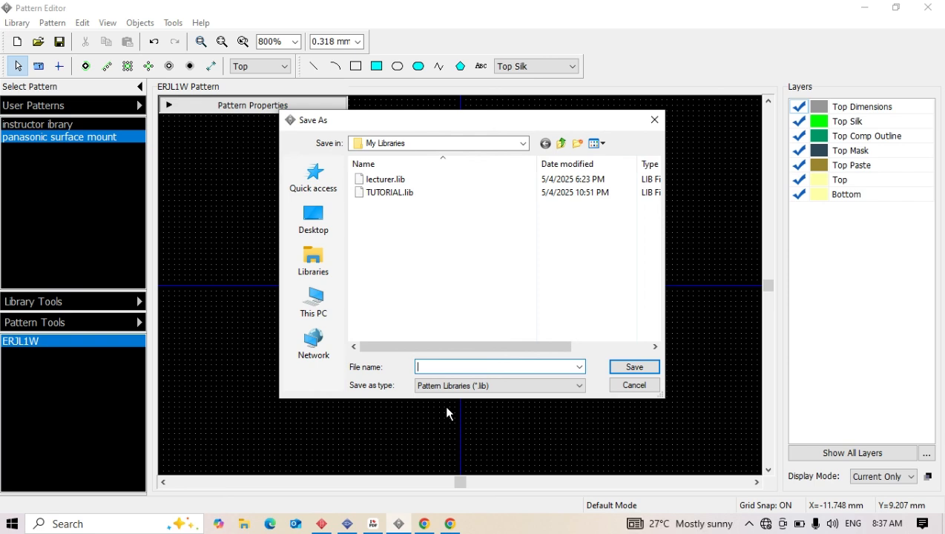
type("PASONIC")
key("BackSpace")
key("BackSpace")
key("BackSpace")
key("BackSpace")
key("BackSpace")
key("BackSpace")
key("BackSpace")
type("panasonic")
left_click(615, 369)
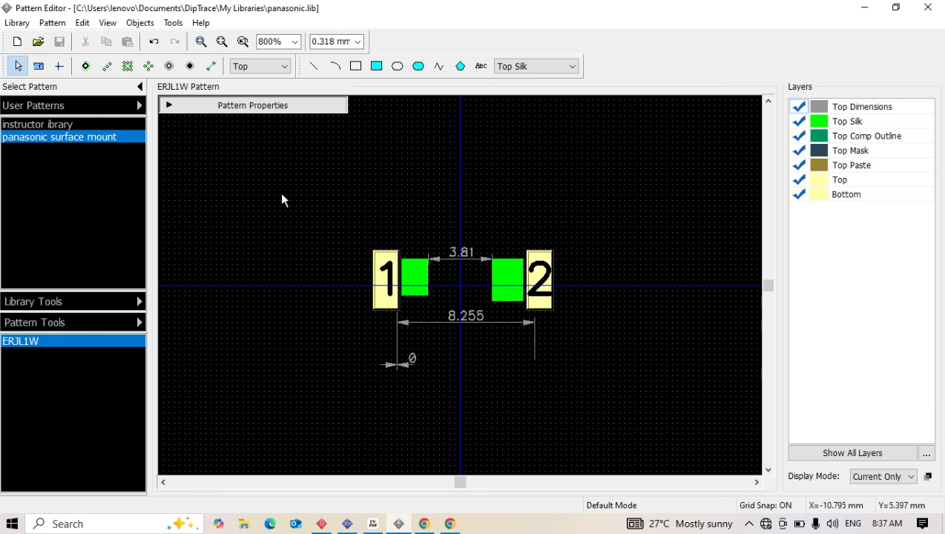
Delete the three dimensions above and below the ERJL1W pads and save the library again.
left_click(294, 42)
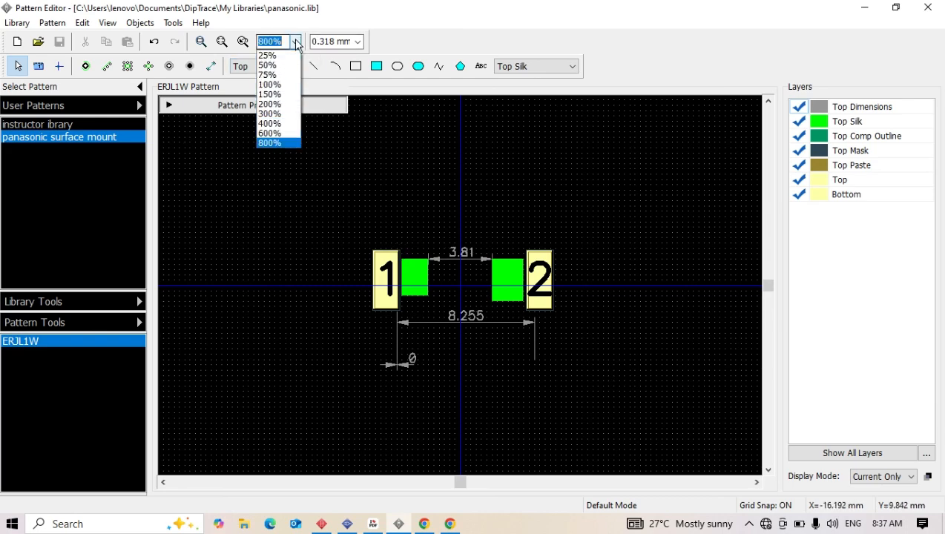
left_click(279, 114)
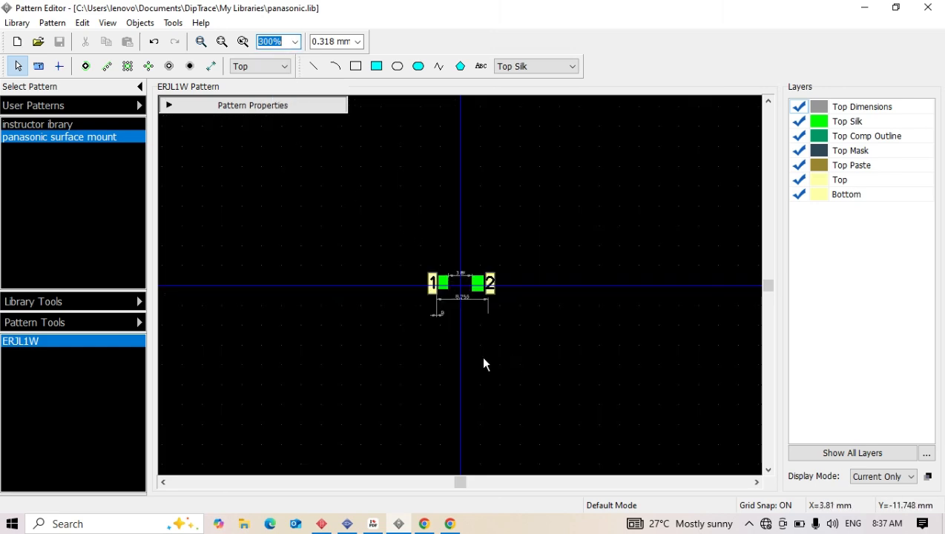
left_click(455, 305)
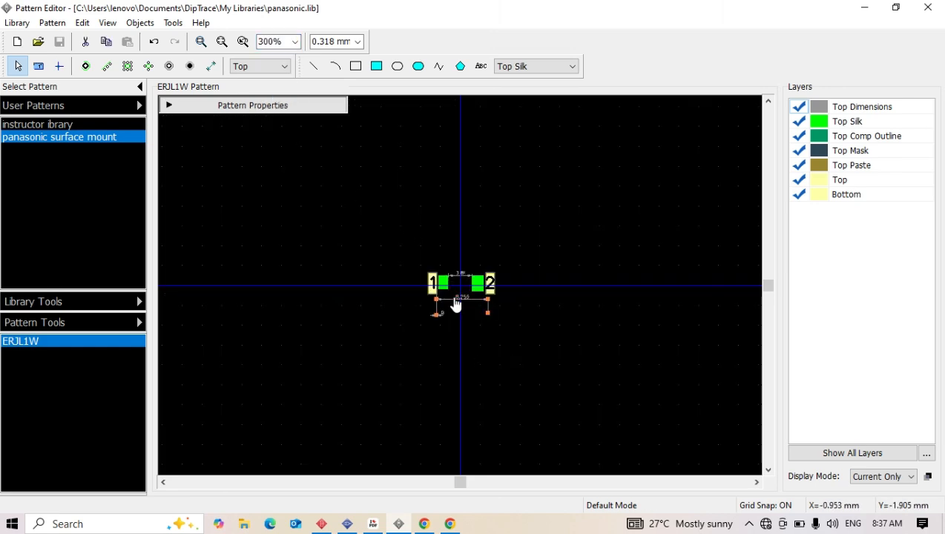
key("Delete")
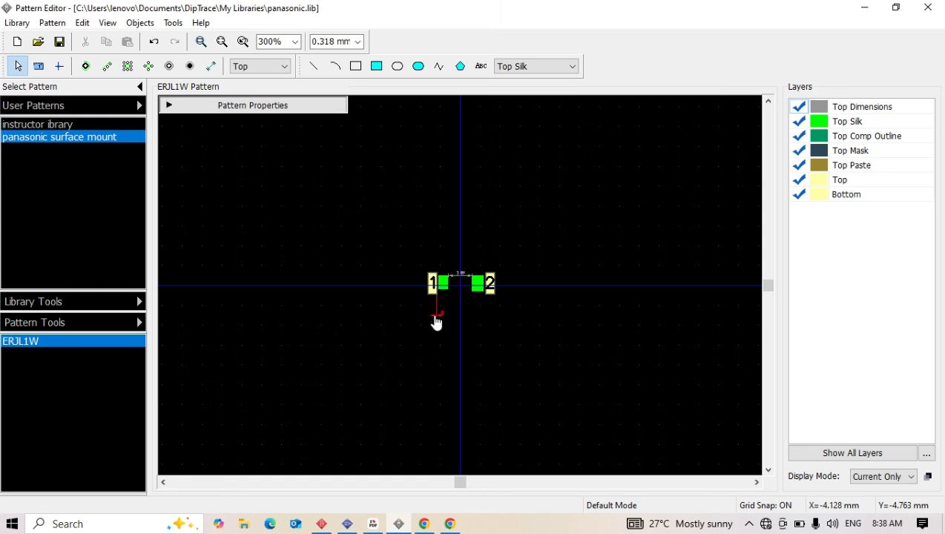
left_click(437, 308)
key("Delete")
left_click(460, 276)
key("Delete")
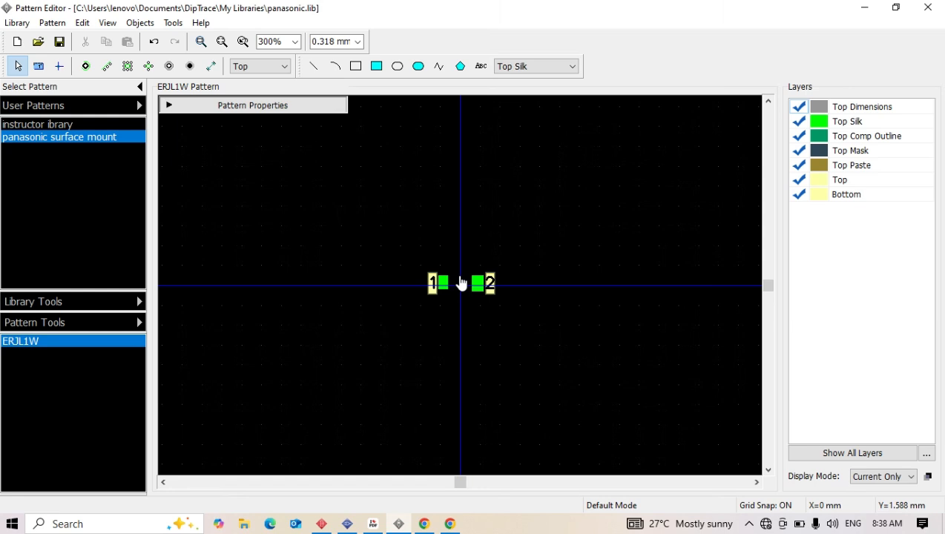
left_click(60, 43)
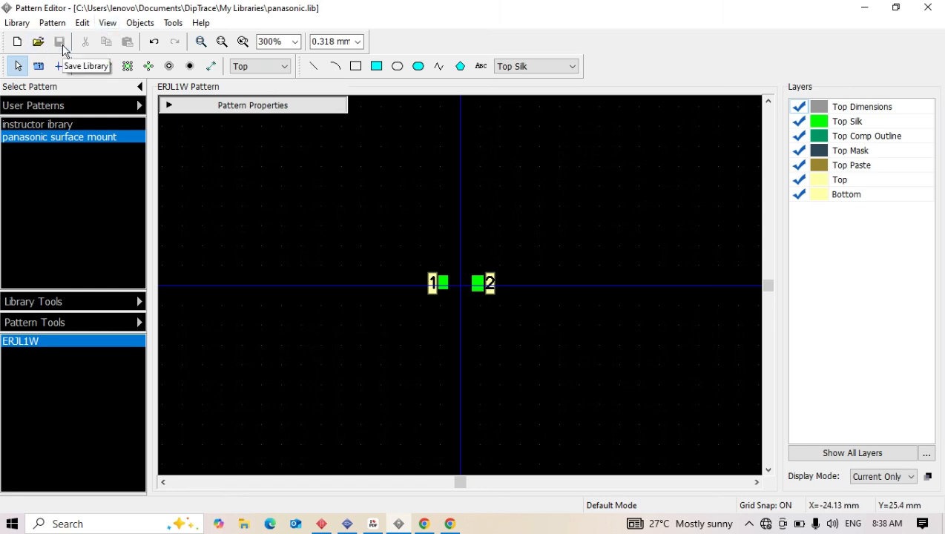